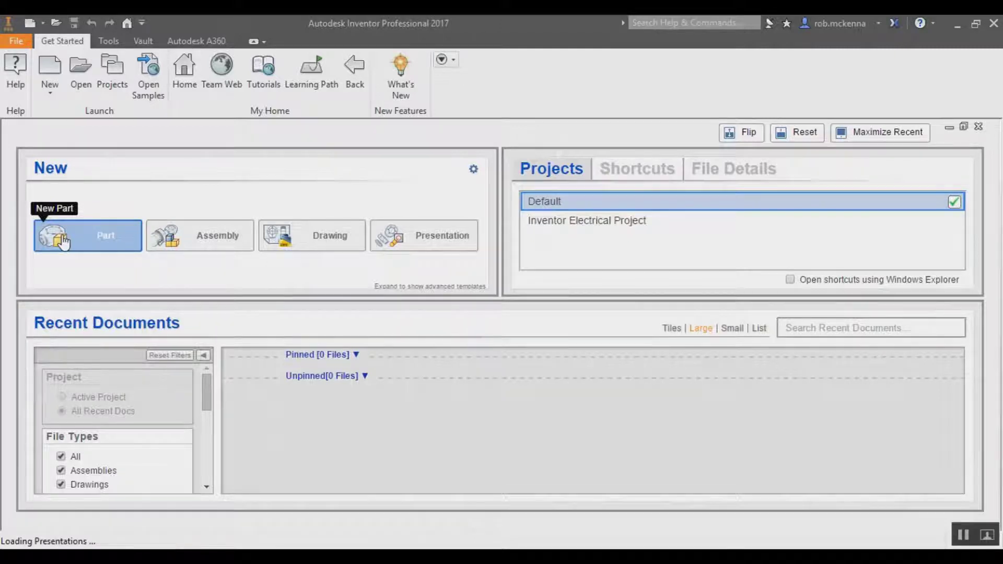
Create a new part with the default template and start a 2D sketch without choosing a plane.
click(62, 238)
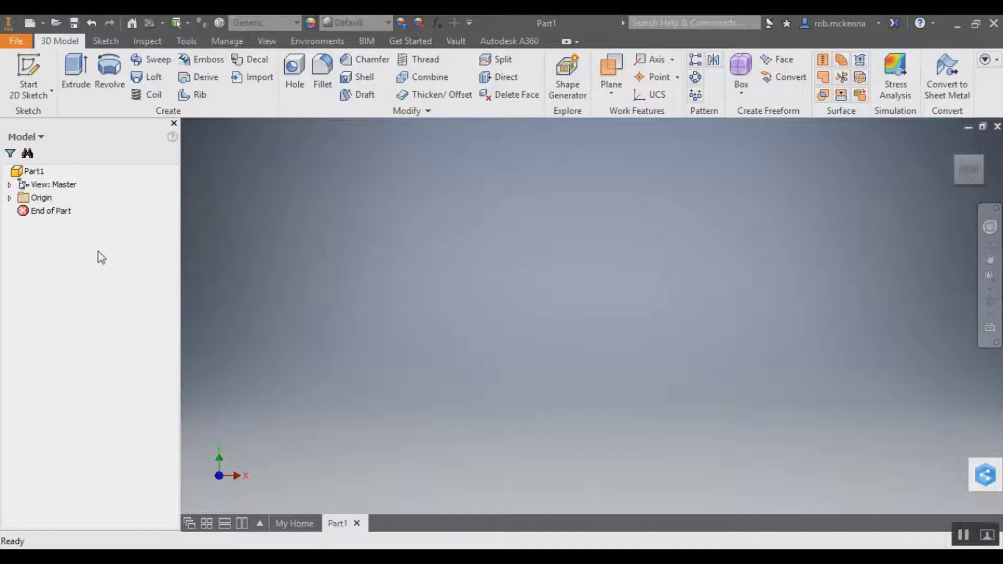
click(26, 69)
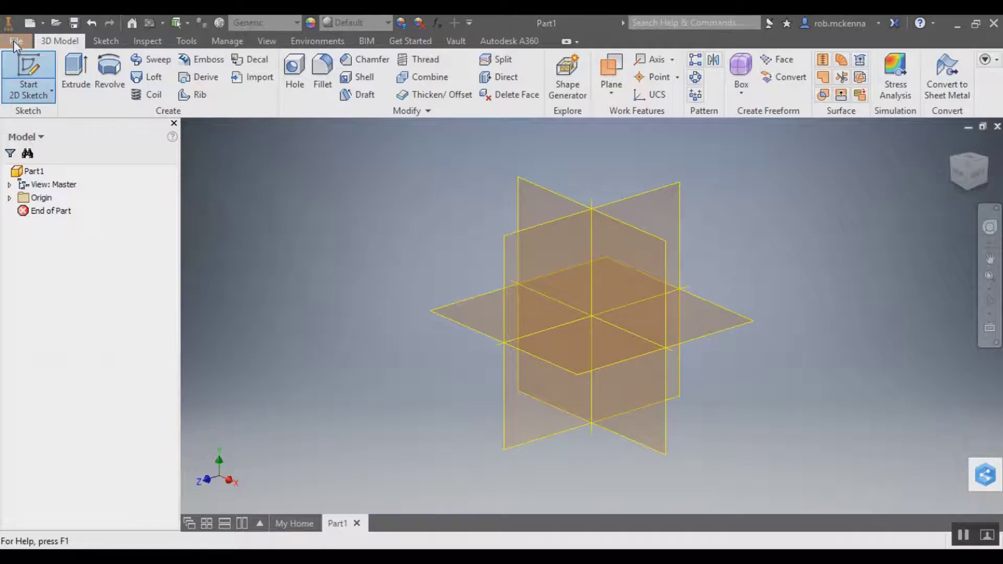
click(16, 41)
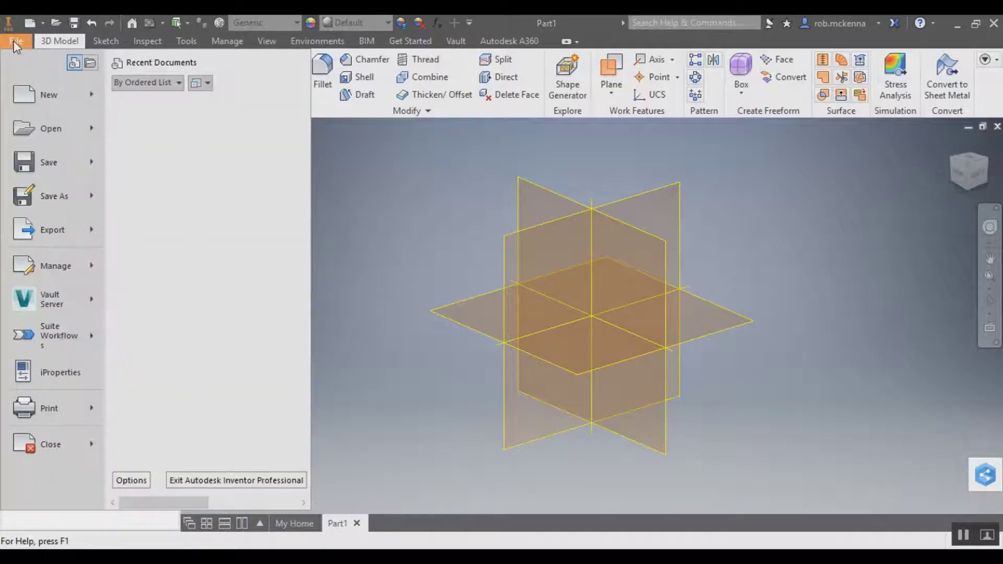
click(345, 300)
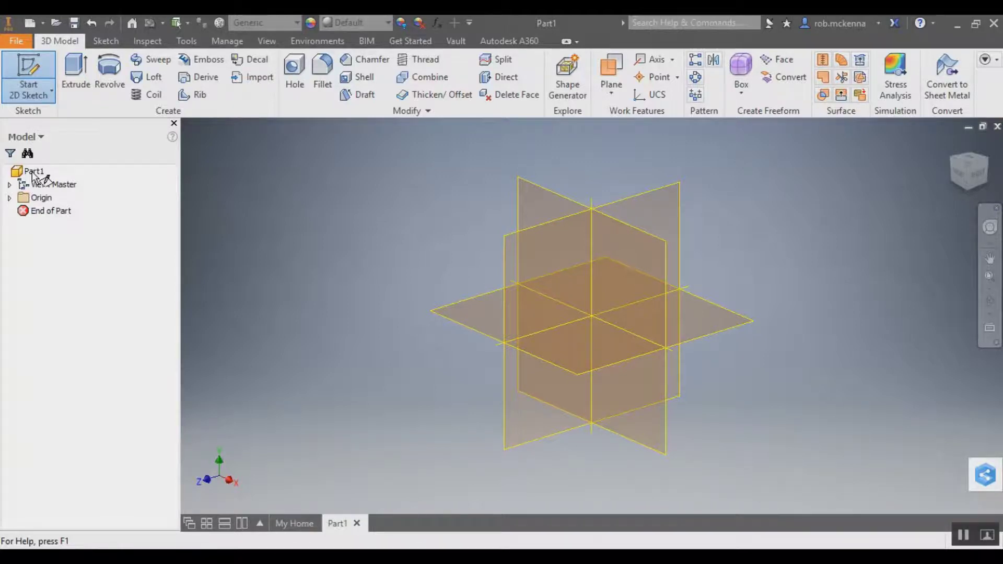
Create a second part with the default template and return to Part1.
click(17, 41)
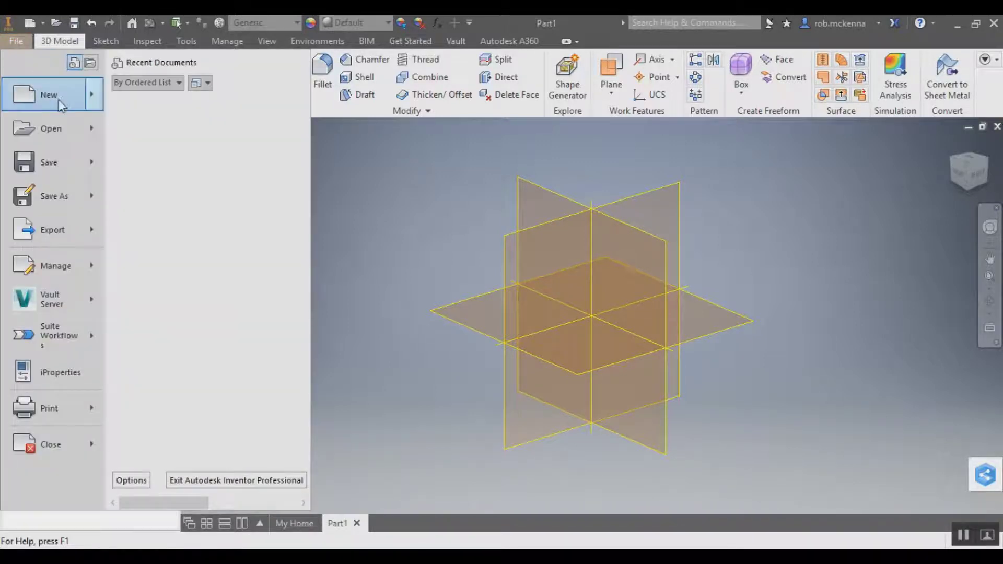
mouse_move(94, 95)
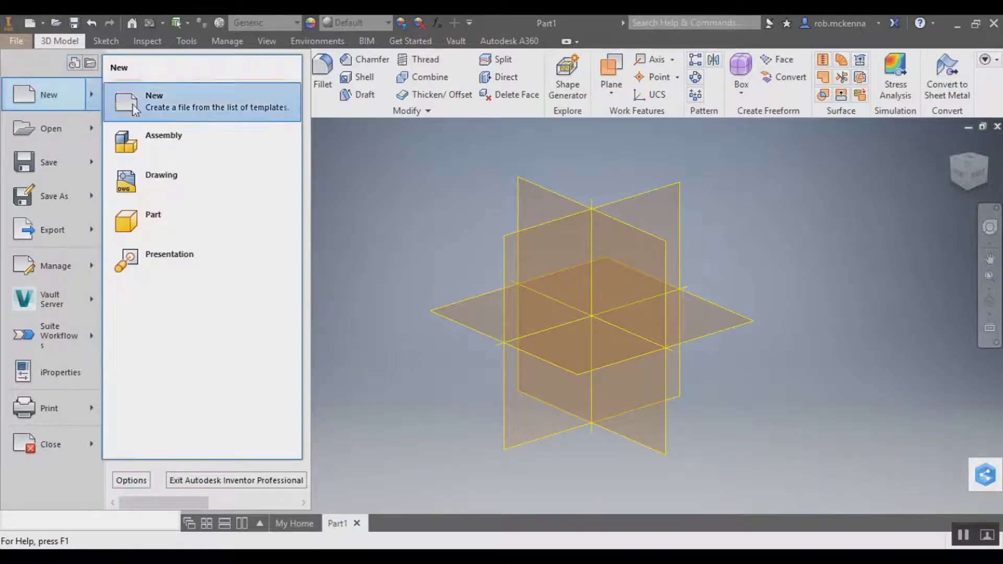
click(168, 225)
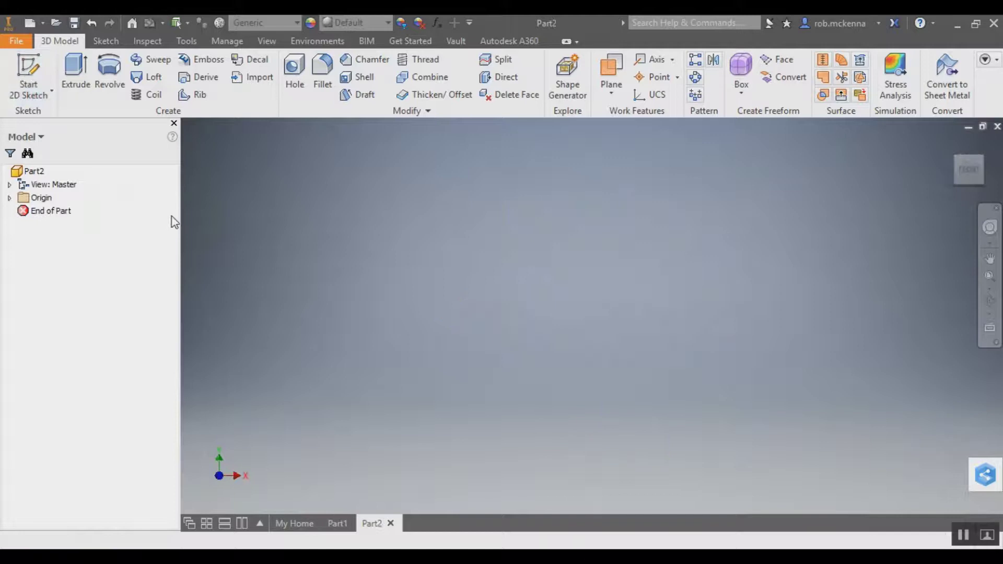
click(337, 523)
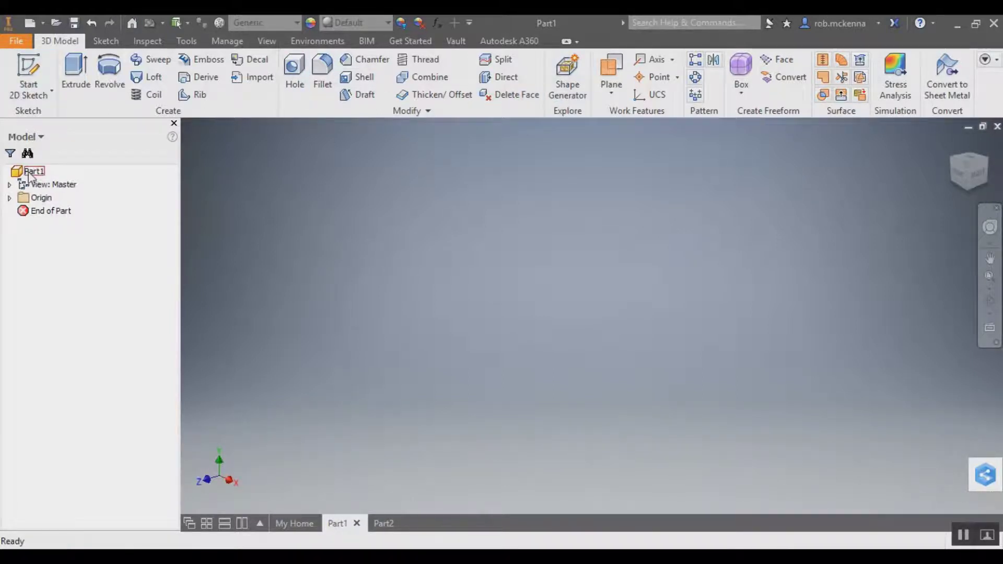
Examine Part1's iProperties, from the summary, project and status details through to the physical properties.
click(16, 40)
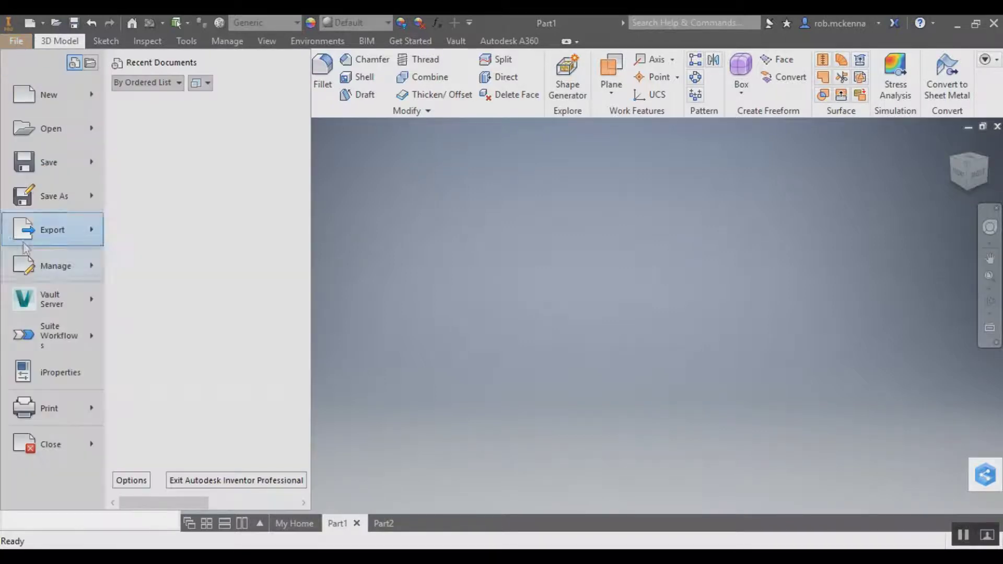
click(62, 374)
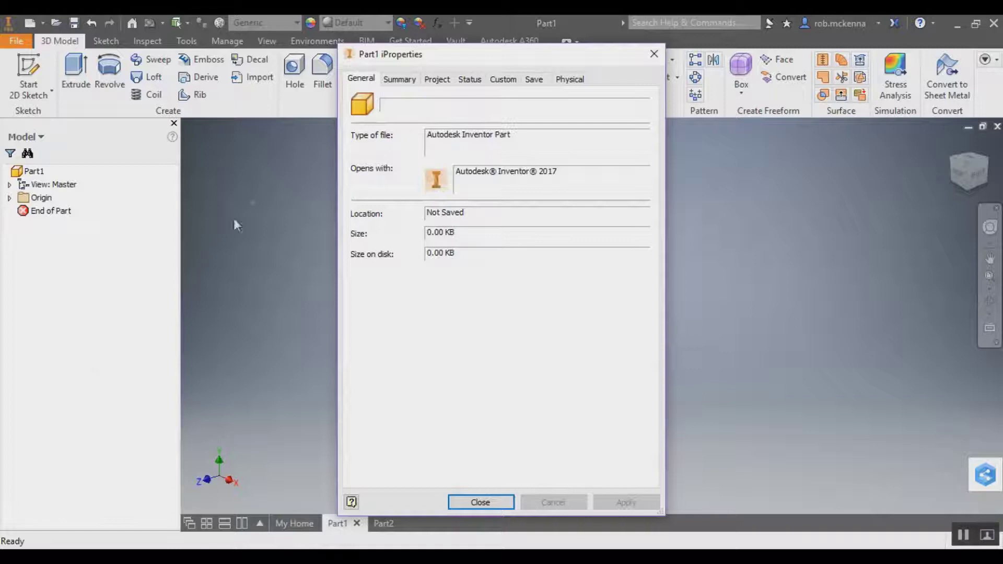
click(399, 79)
click(437, 79)
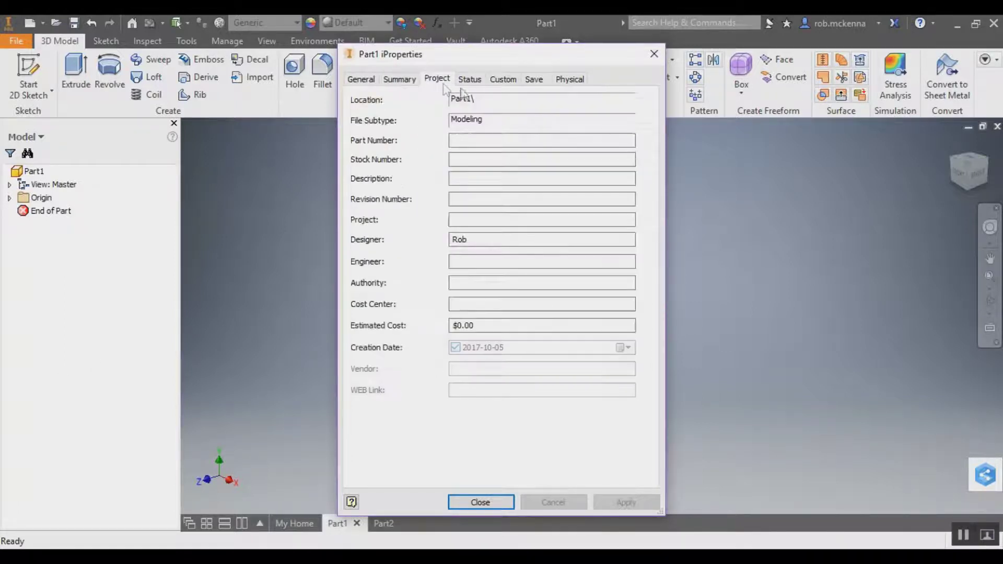
click(470, 79)
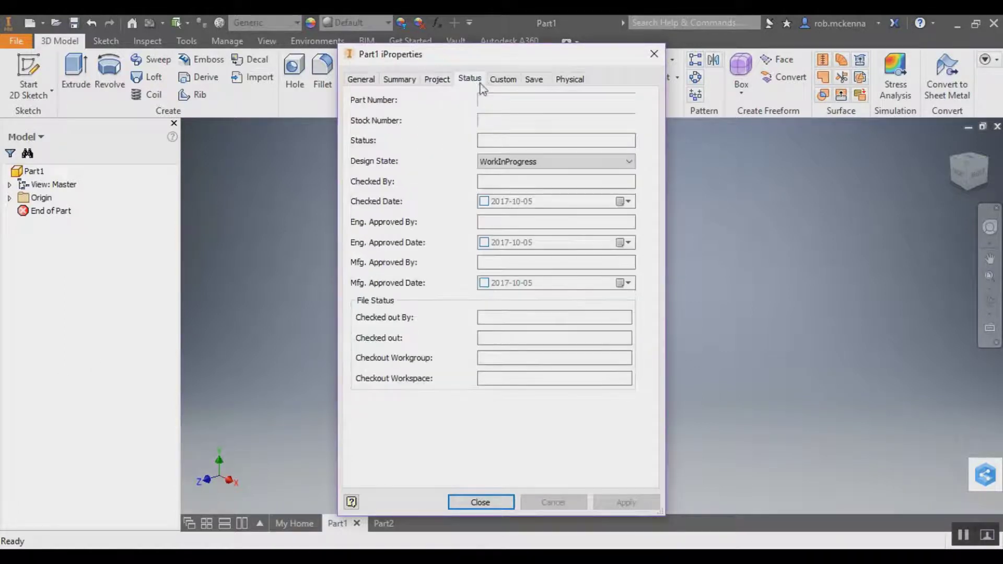
click(510, 82)
click(533, 81)
click(578, 83)
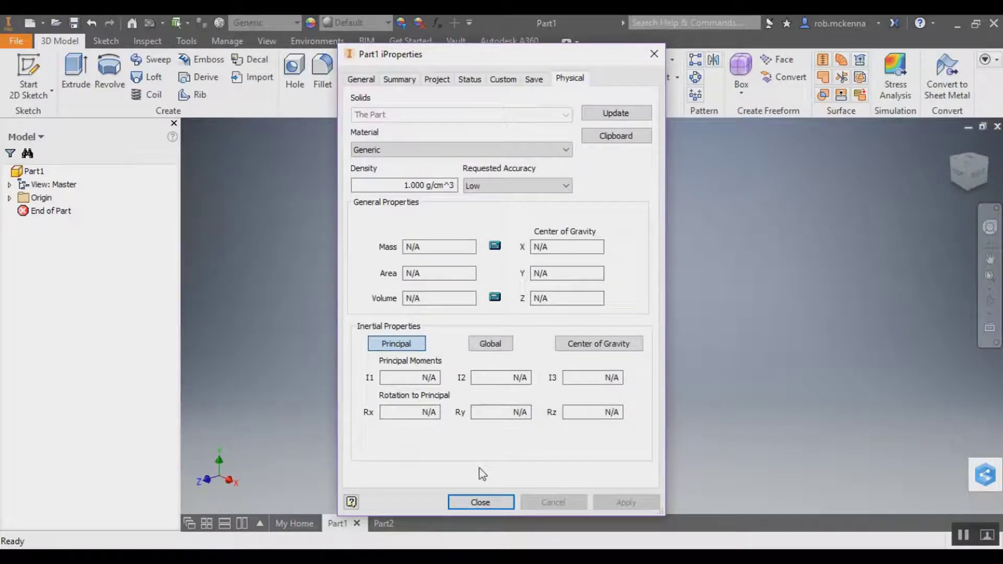
click(481, 501)
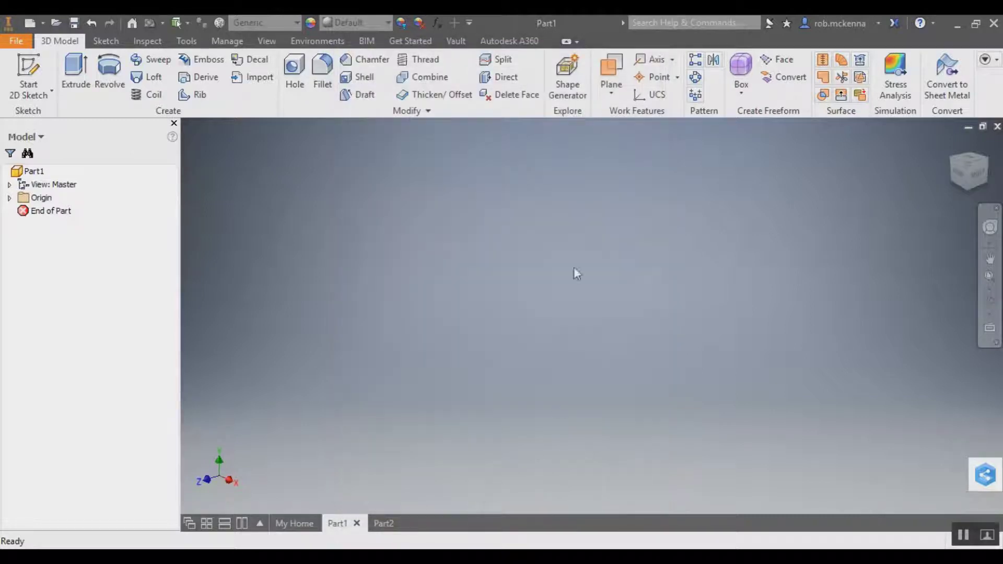
Start a 2D sketch on the XY plane of Part1 and activate the two-point center rectangle.
click(30, 171)
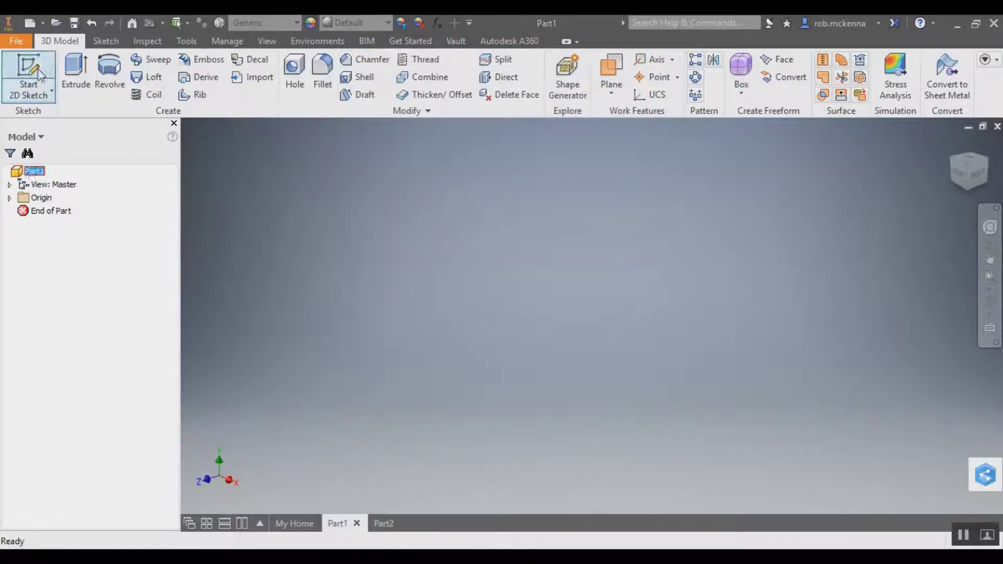
click(26, 73)
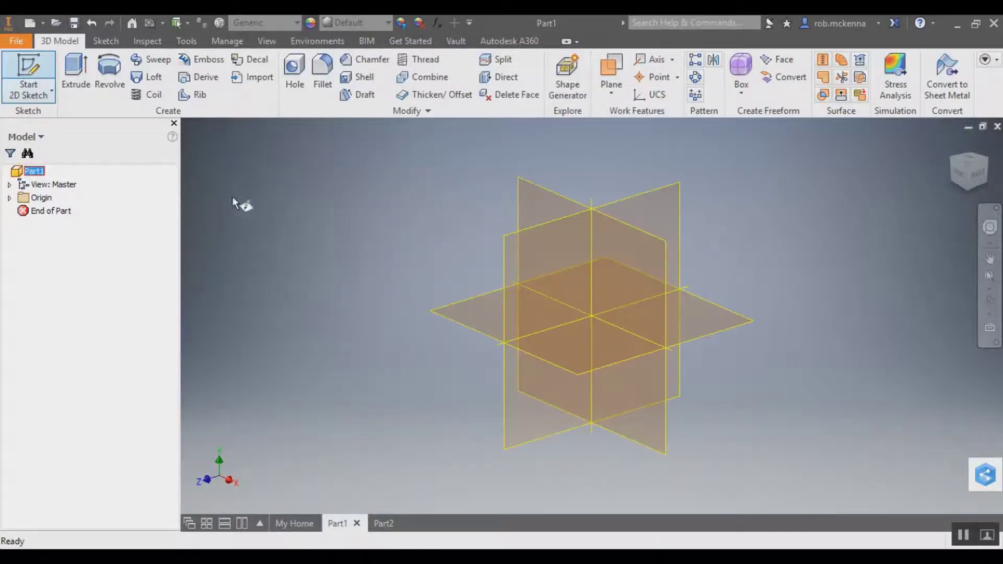
click(625, 286)
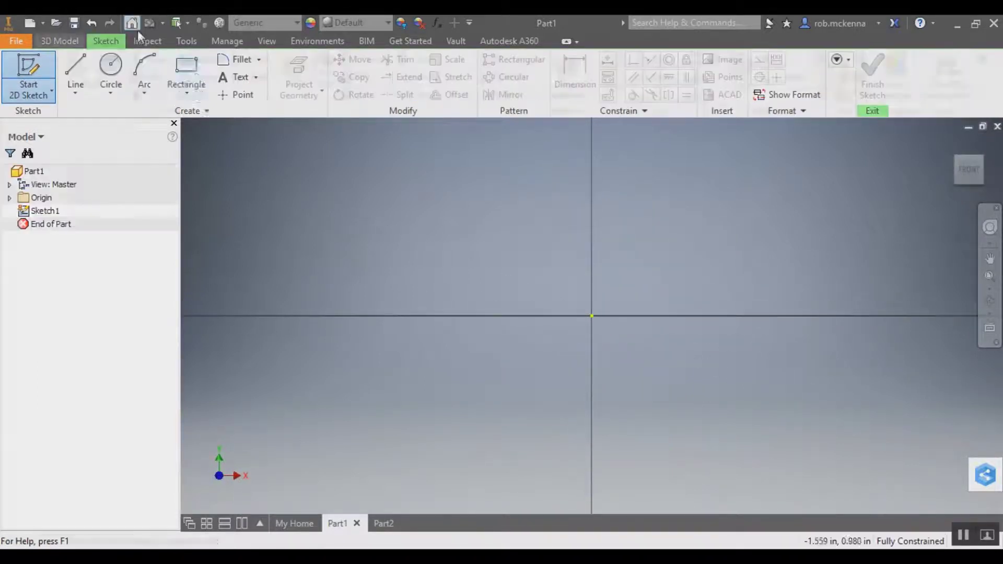
click(184, 69)
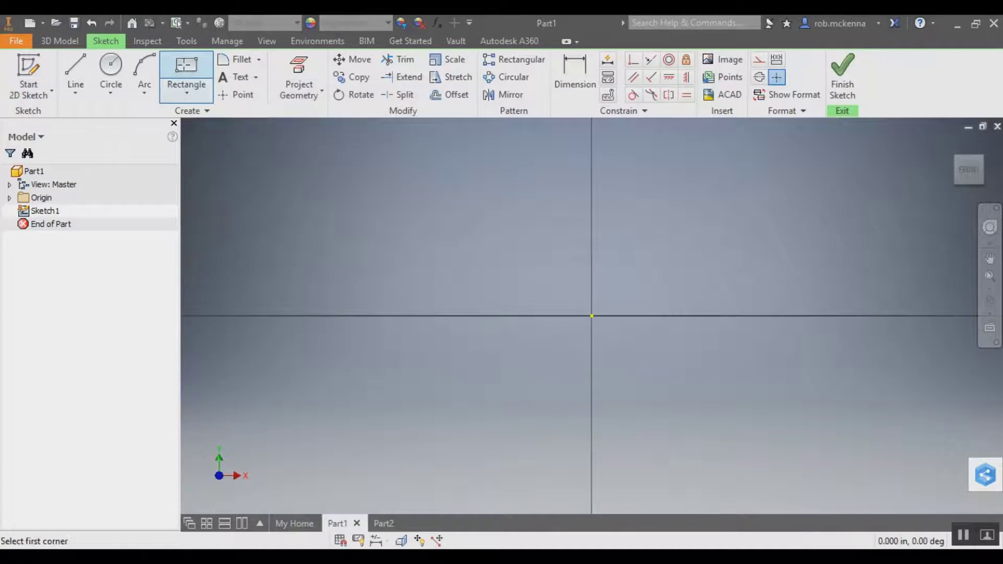
click(184, 94)
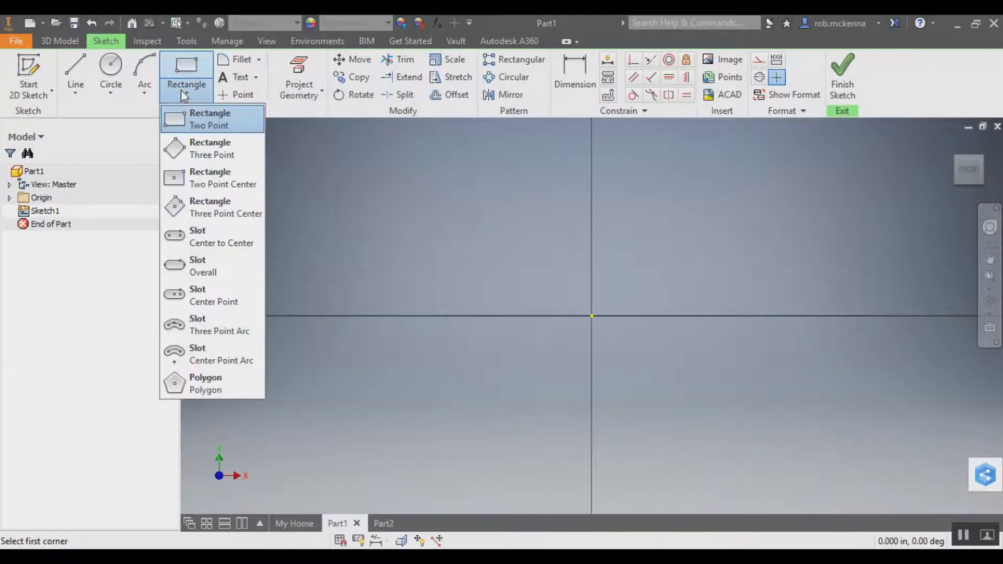
click(196, 174)
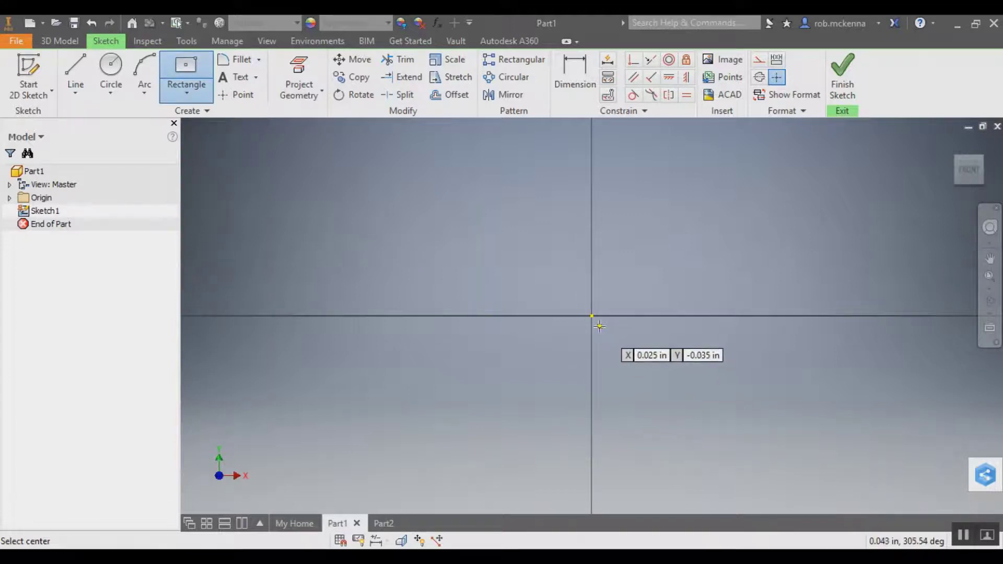
Create a new part from the metric Standard (mm).ipt template.
click(18, 41)
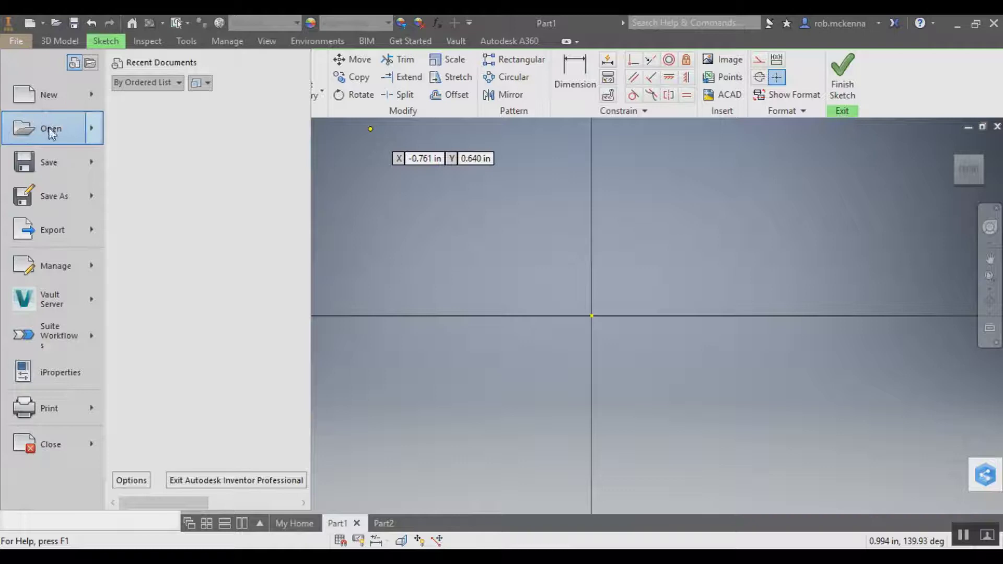
click(64, 95)
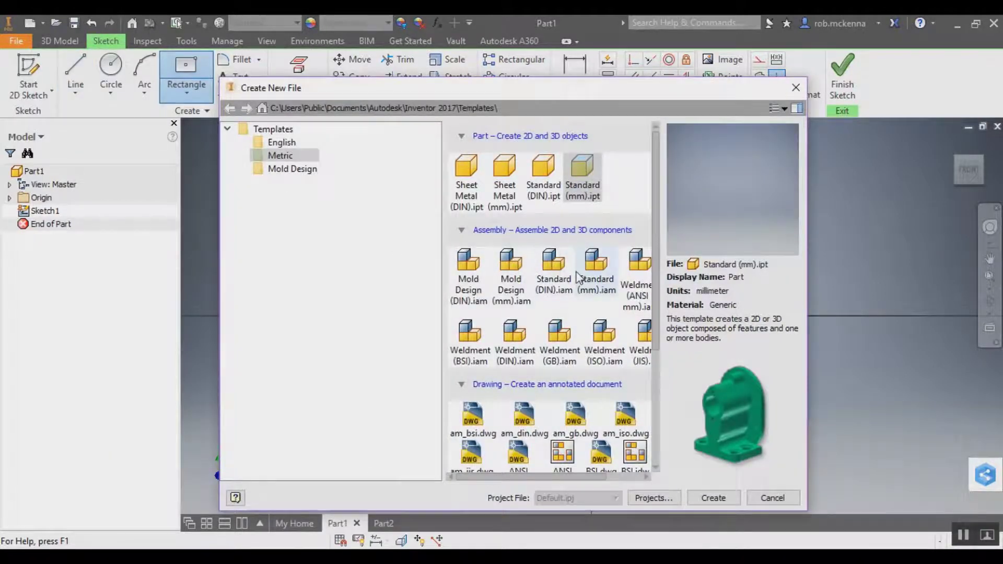
double_click(584, 168)
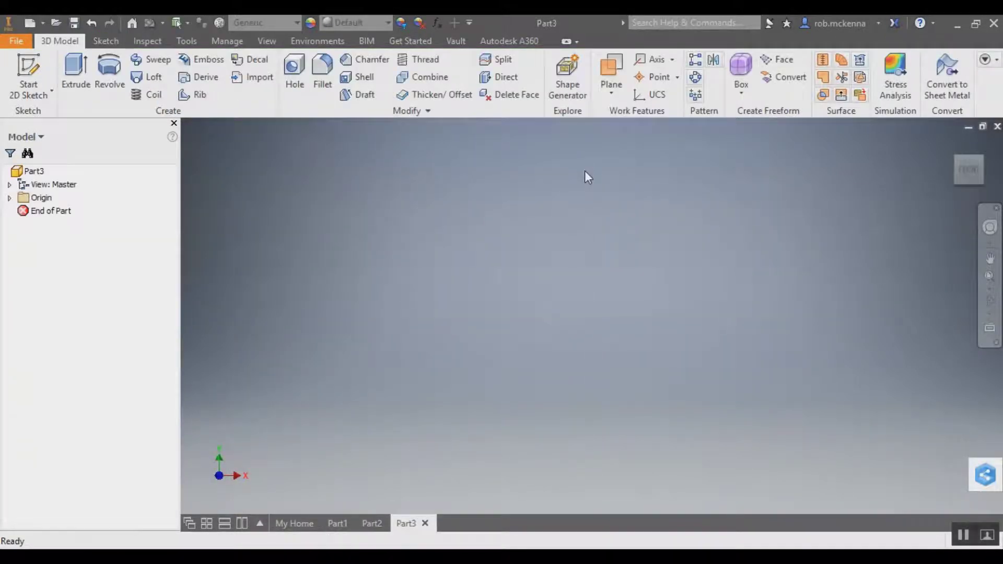
Create another millimetre part from the metric template list, using Standard (mm).ipt.
click(15, 40)
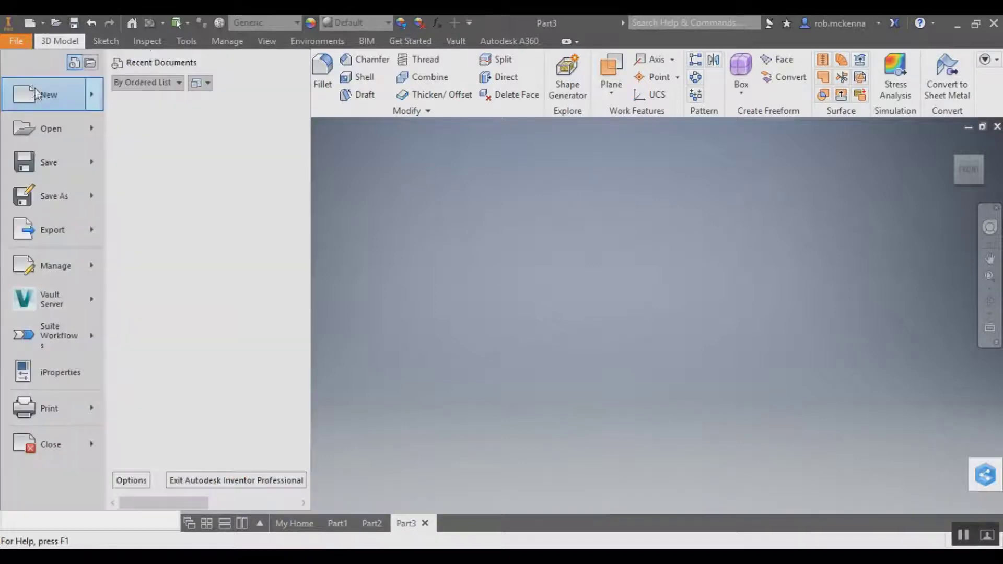
mouse_move(58, 95)
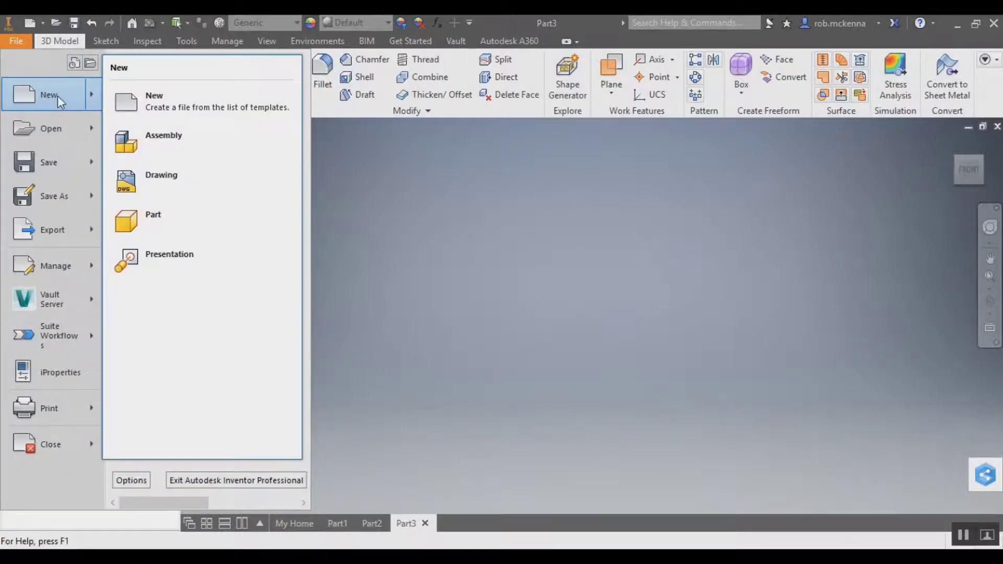
click(58, 95)
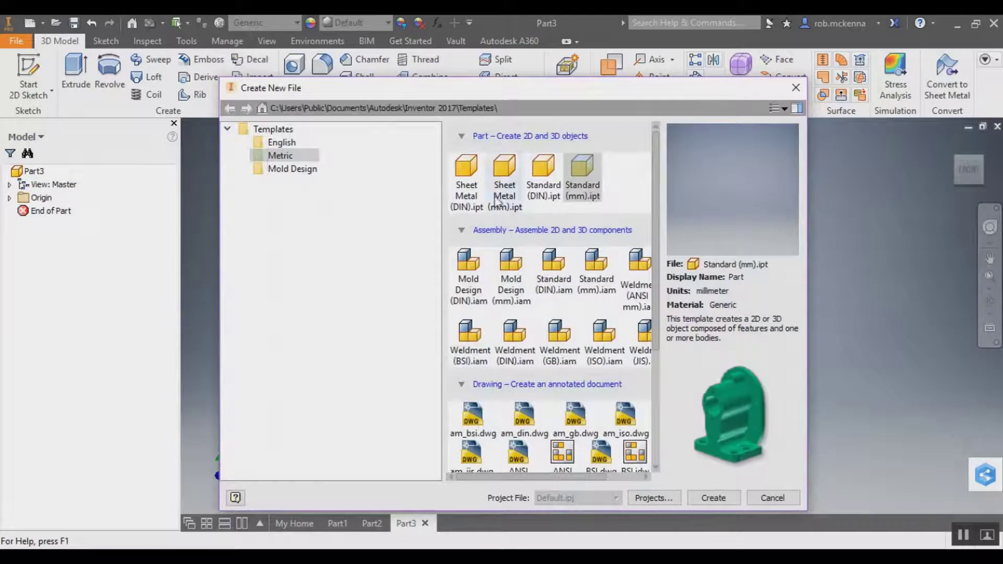
double_click(581, 184)
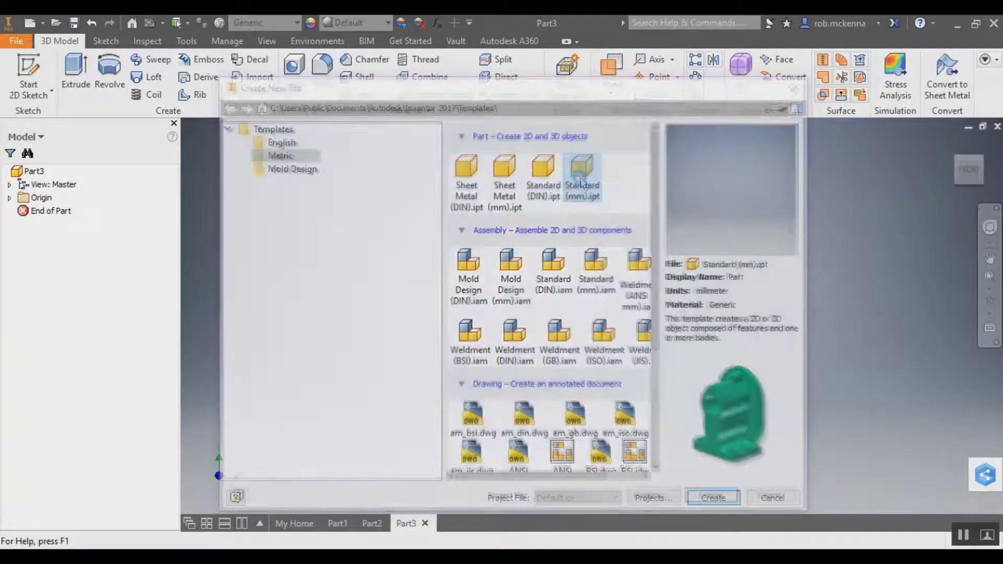
Close Part3, Part2 and Part1, exiting Part1's sketch and discarding its changes.
click(416, 525)
click(427, 524)
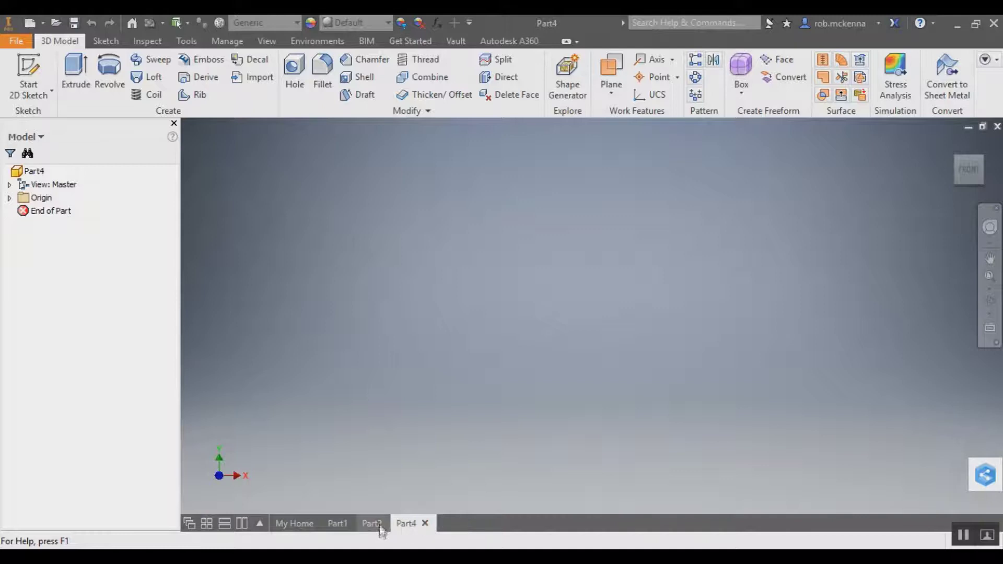
click(381, 527)
click(391, 523)
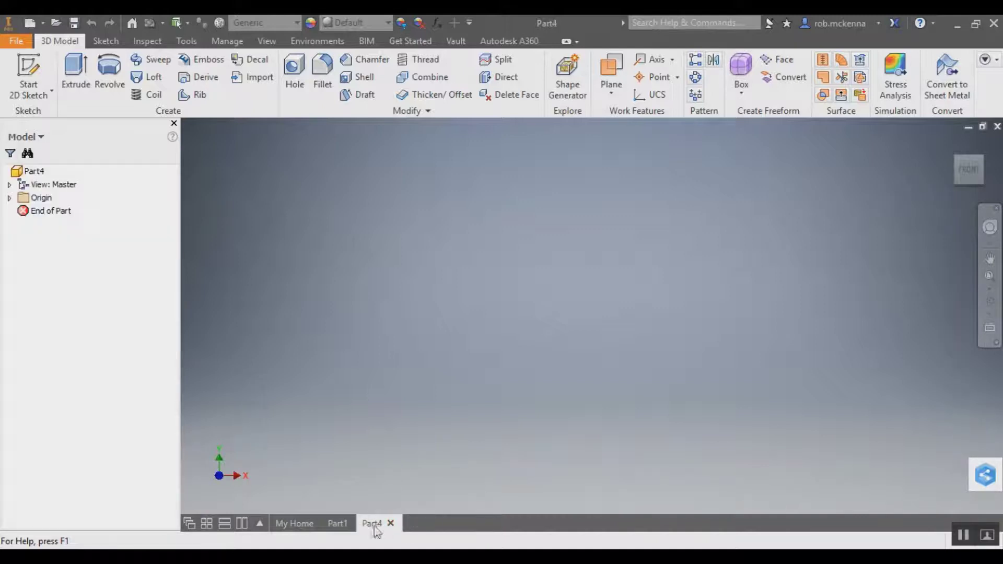
click(336, 524)
click(356, 524)
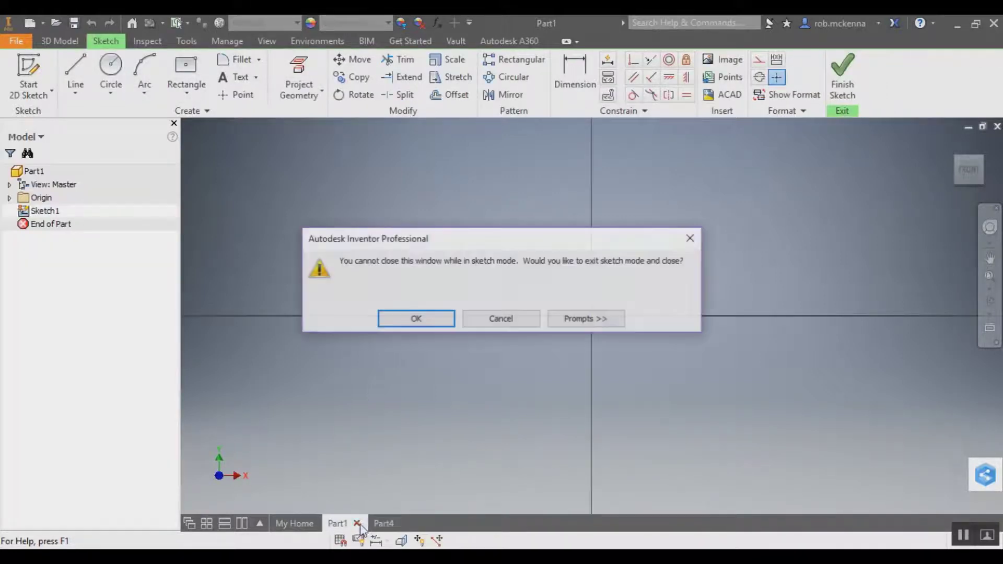
click(418, 318)
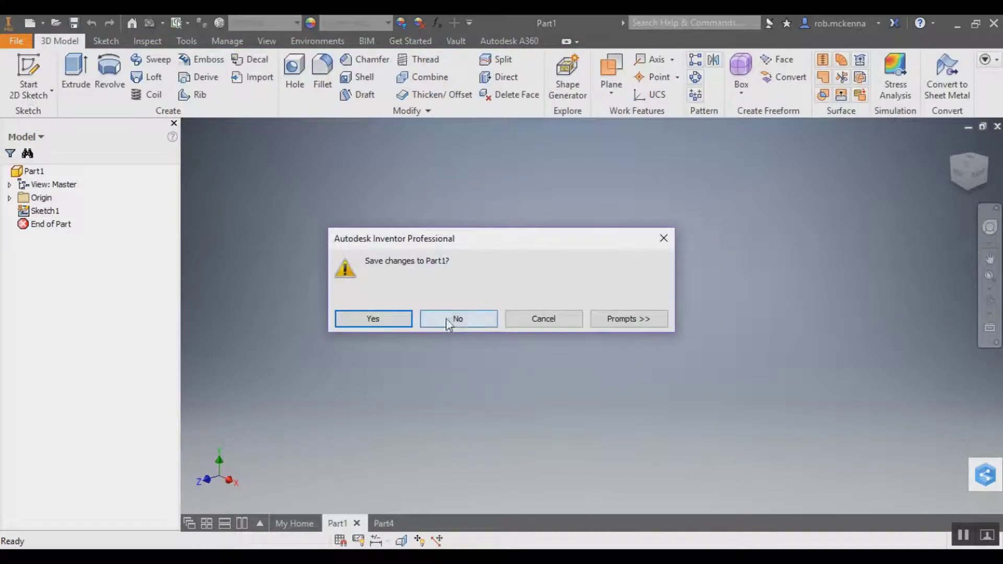
click(456, 318)
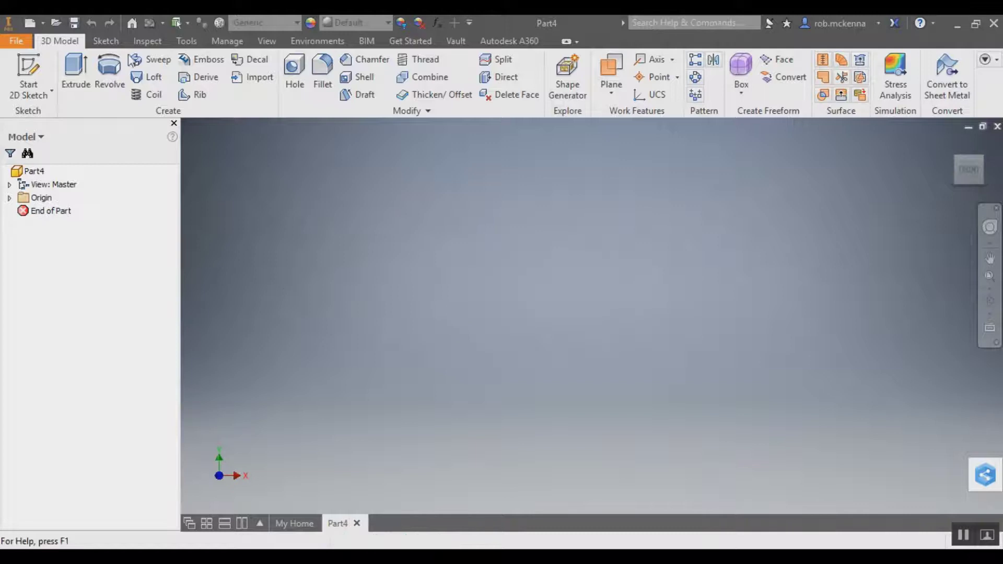
Start a 2D sketch on the XY plane and draw a two-point center rectangle about 47 mm wide, centered on the origin.
click(29, 67)
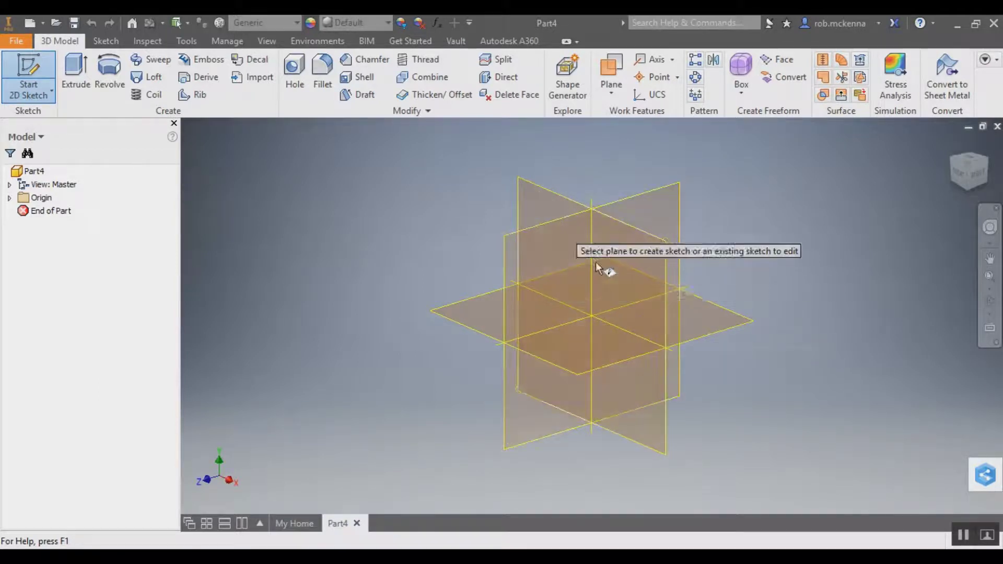
click(618, 268)
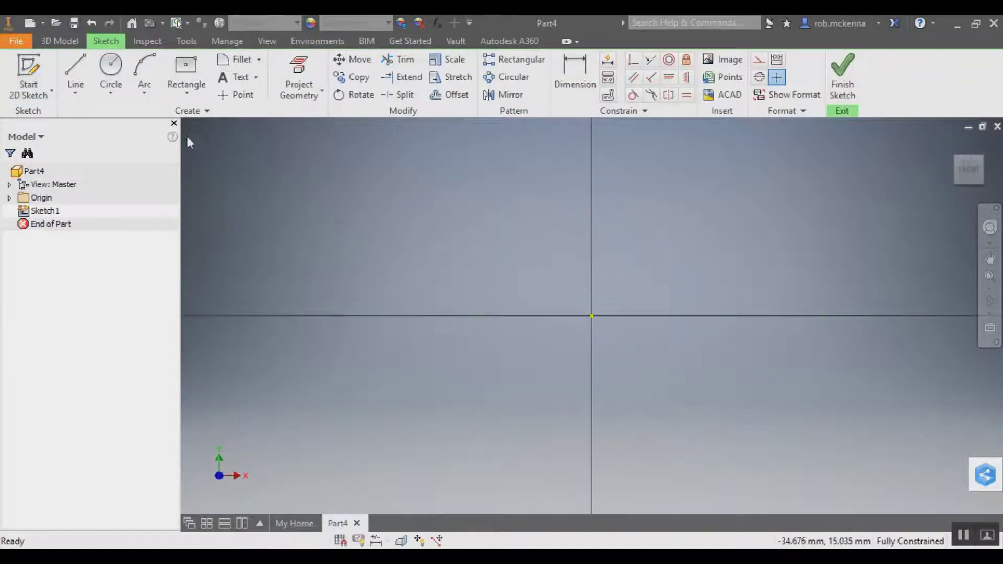
click(190, 85)
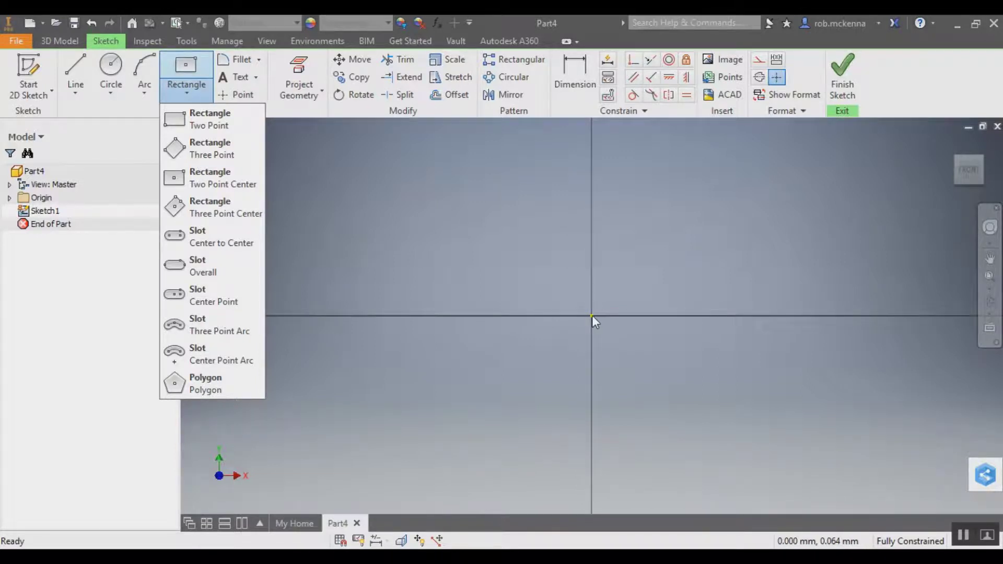
click(208, 180)
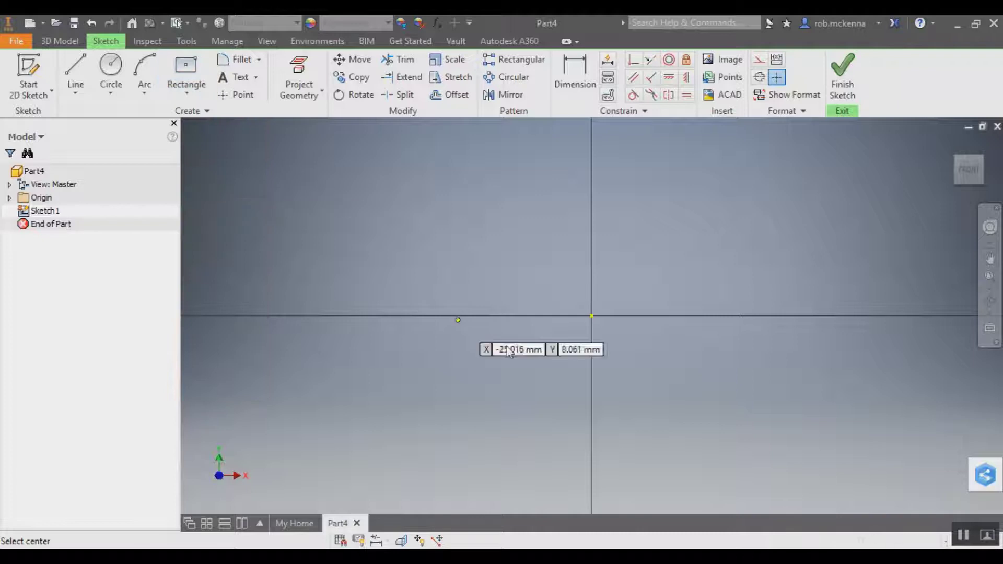
click(591, 316)
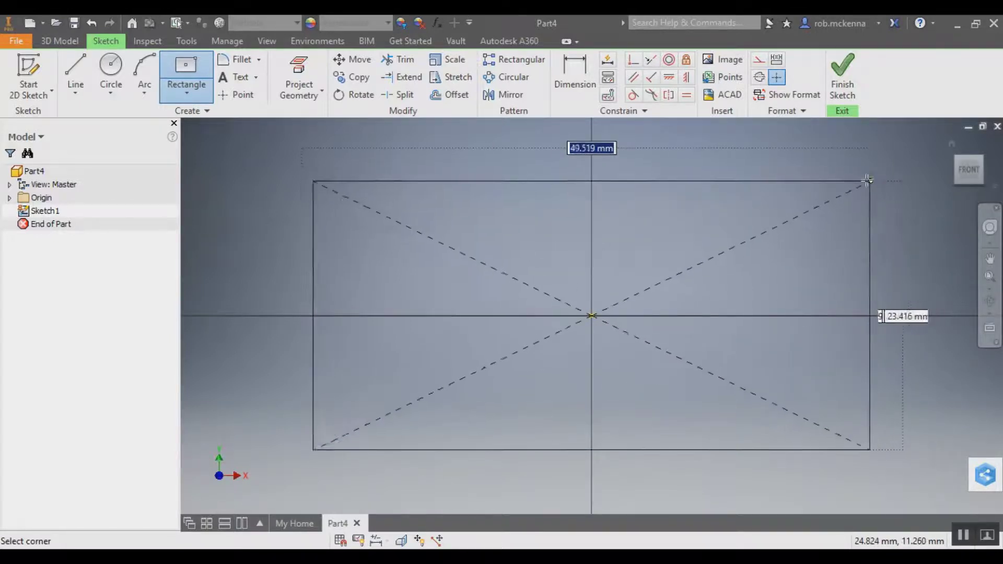
click(857, 179)
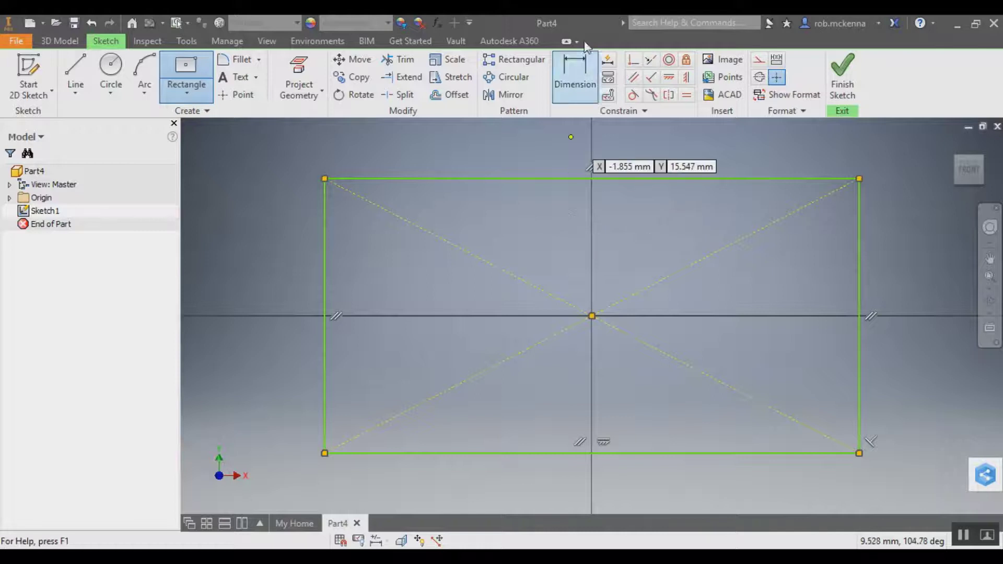
Dimension the rectangle's top edge and set its width to 40 mm.
click(575, 76)
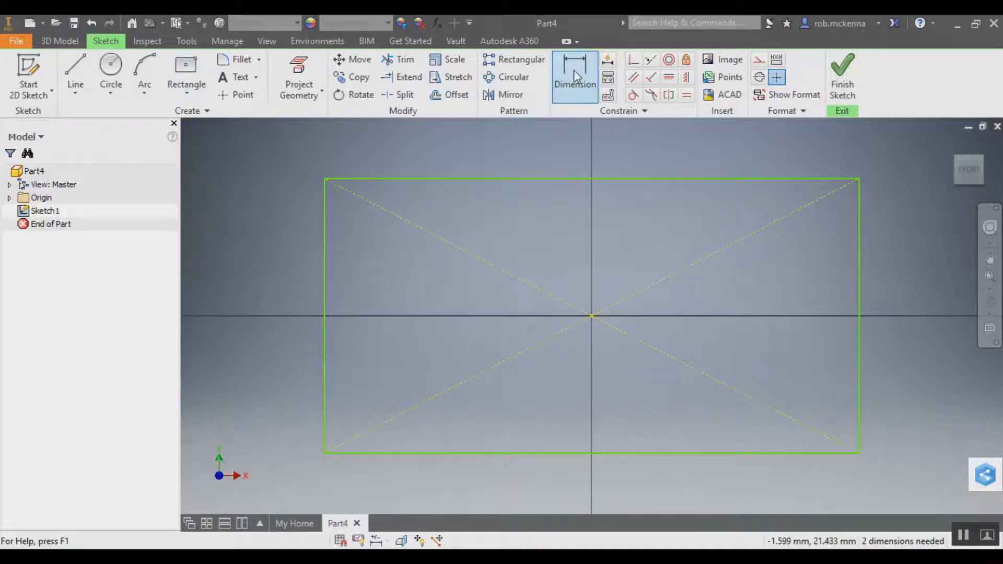
click(570, 181)
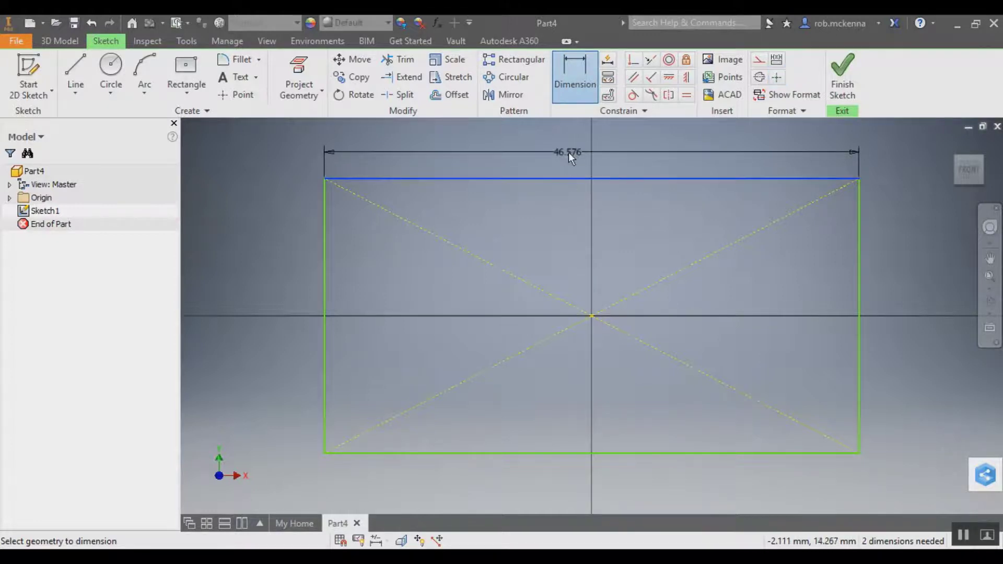
click(569, 153)
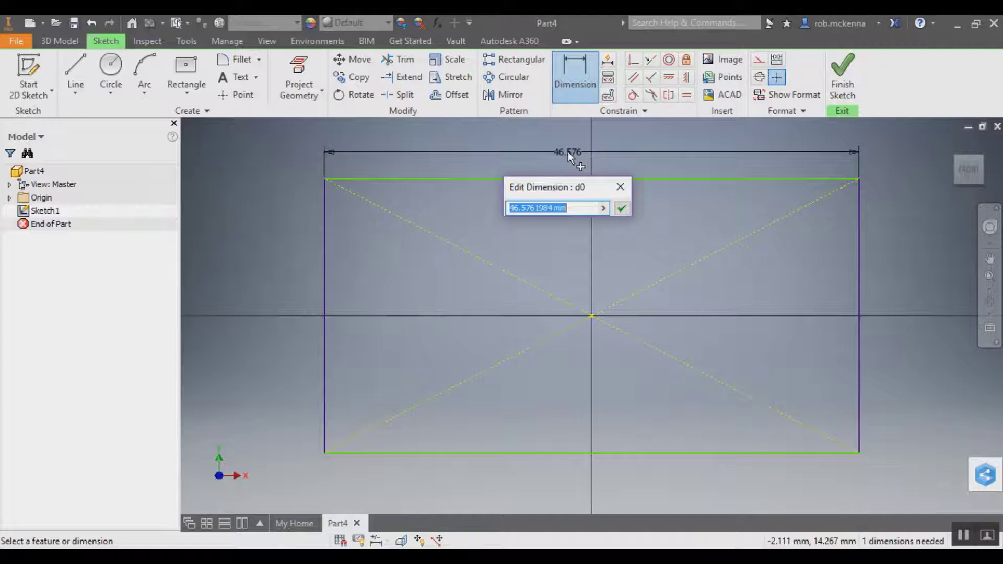
key(Right)
key(Left)
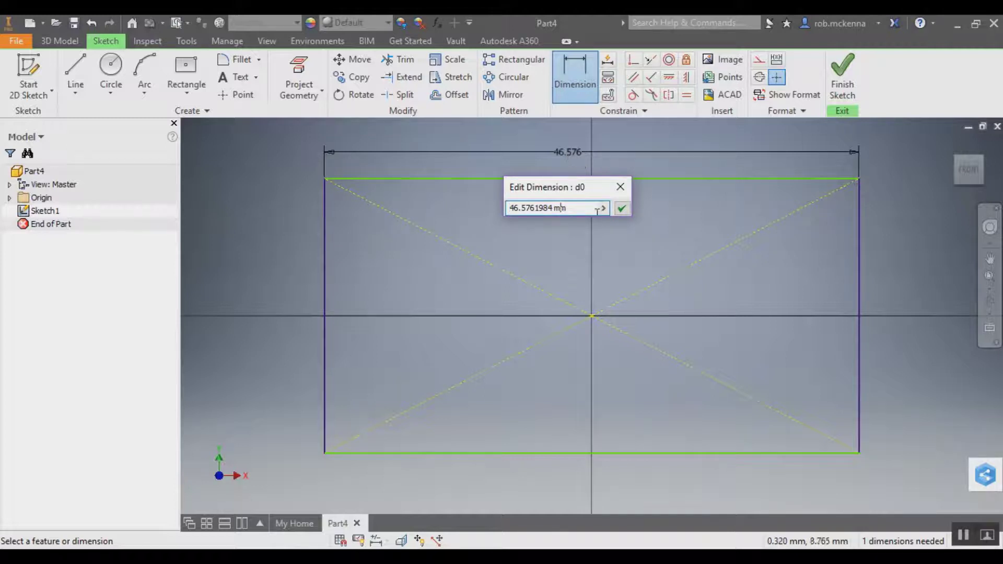
key(Num_Lock)
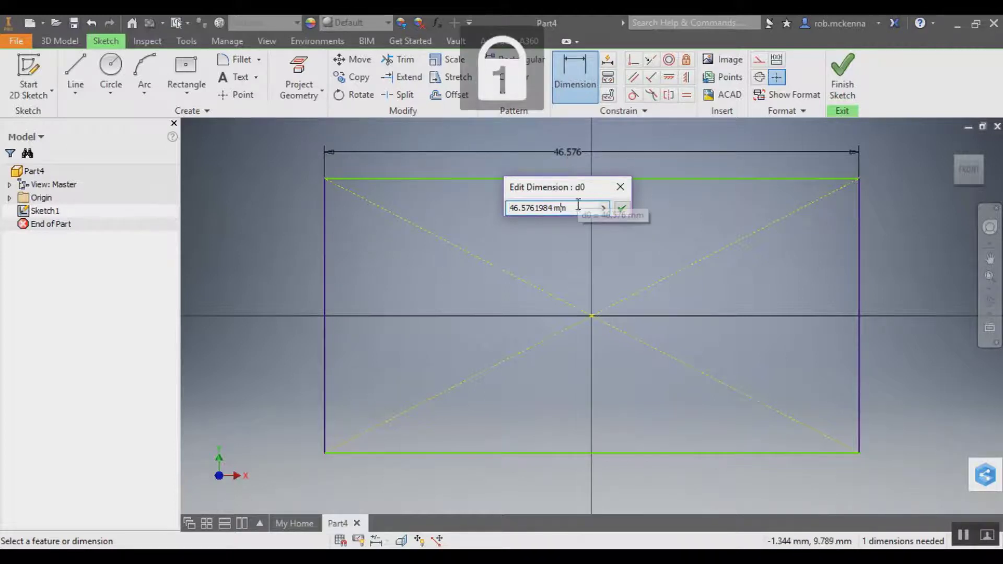
drag(578, 204, 478, 206)
text(40)
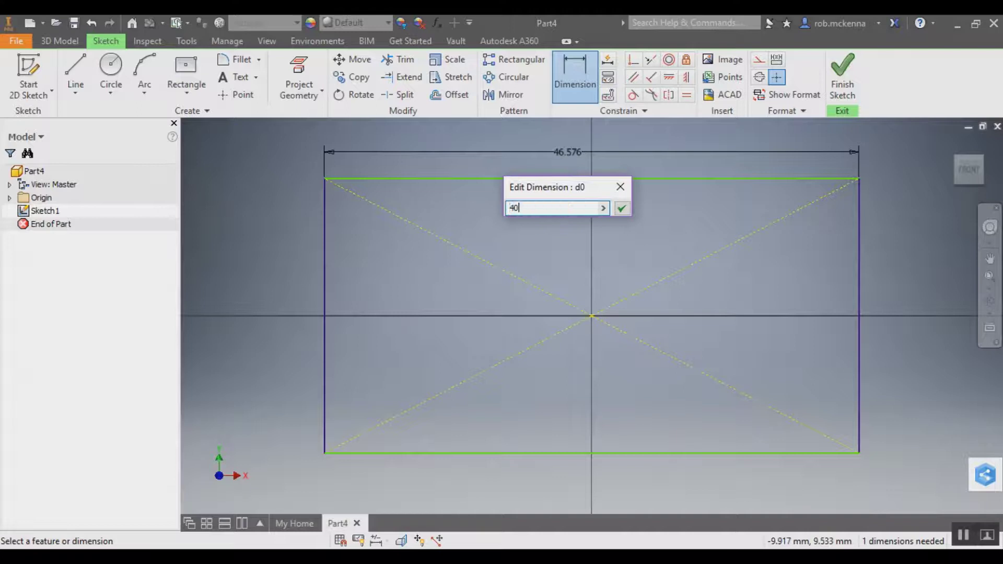
click(622, 208)
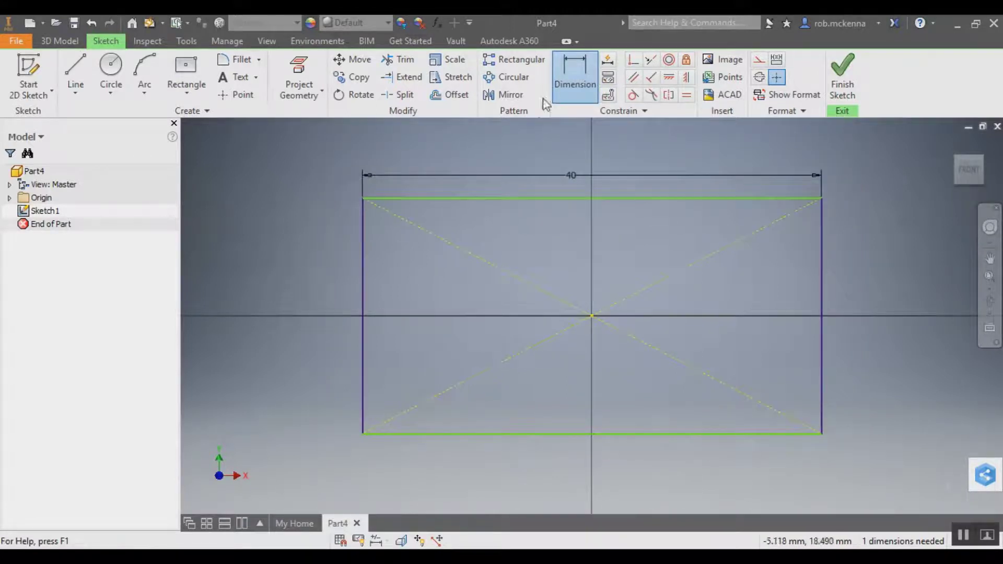
Dimension the rectangle's left side, set its height to 20 mm, and finish the sketch.
click(362, 293)
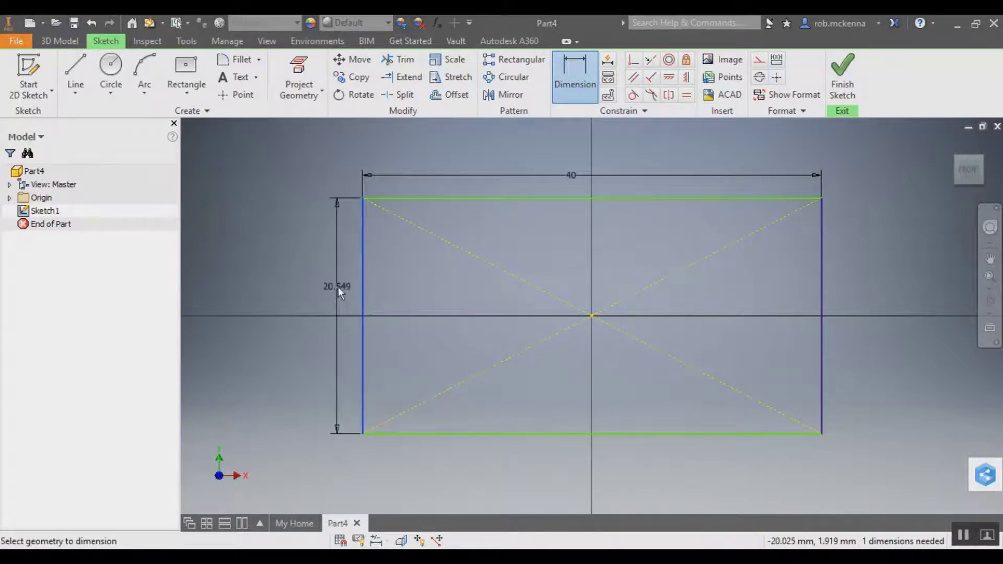
click(336, 288)
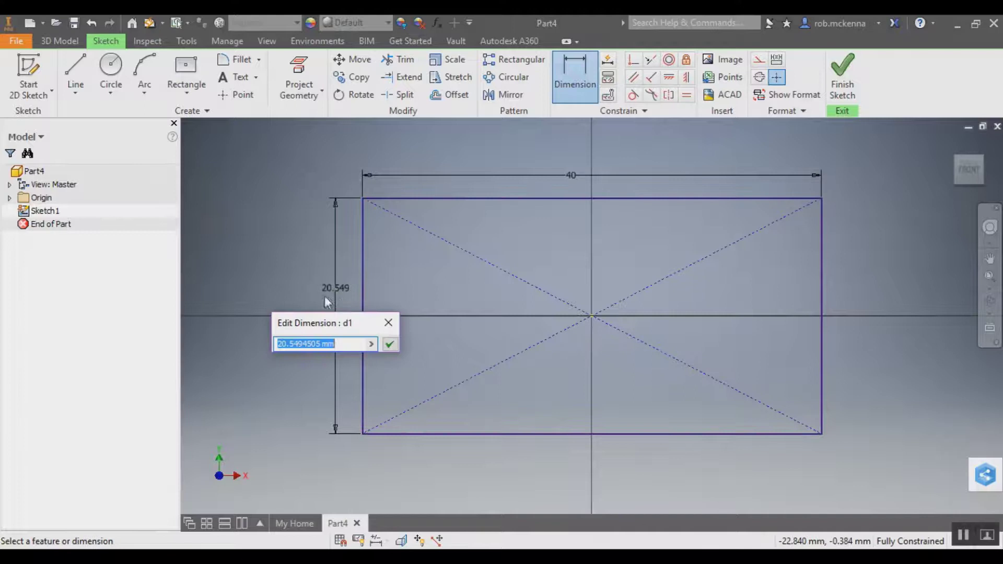
text(20)
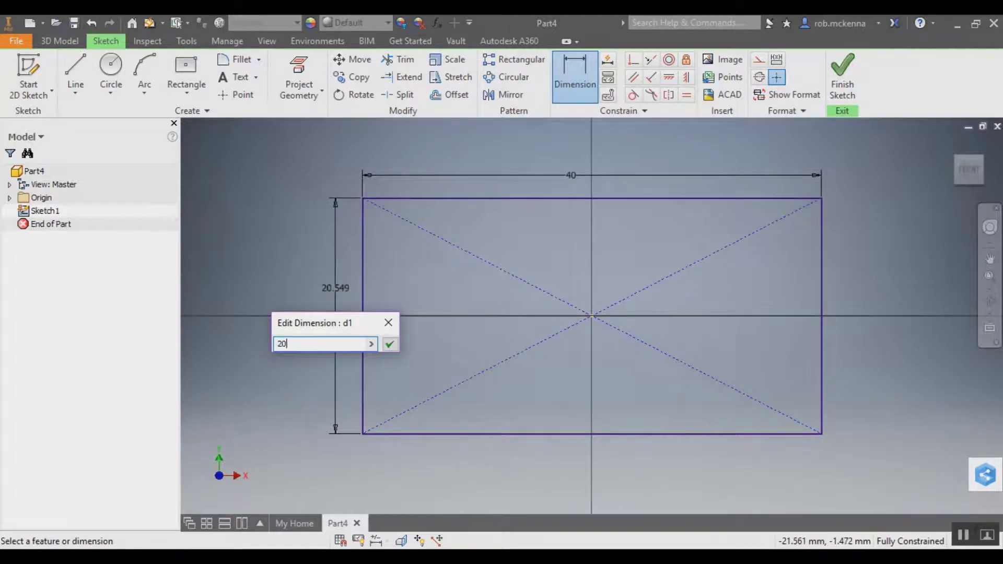
click(390, 343)
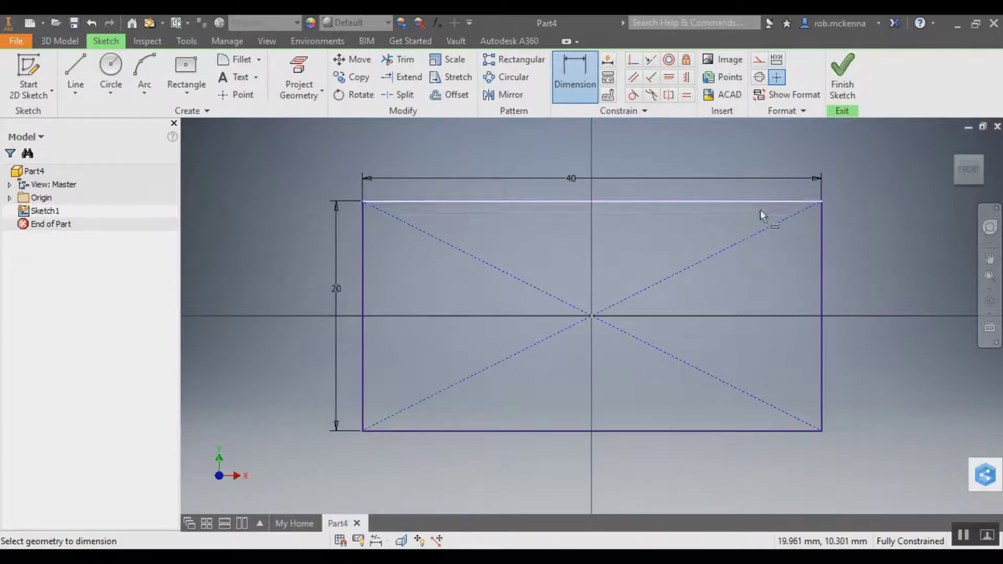
click(845, 85)
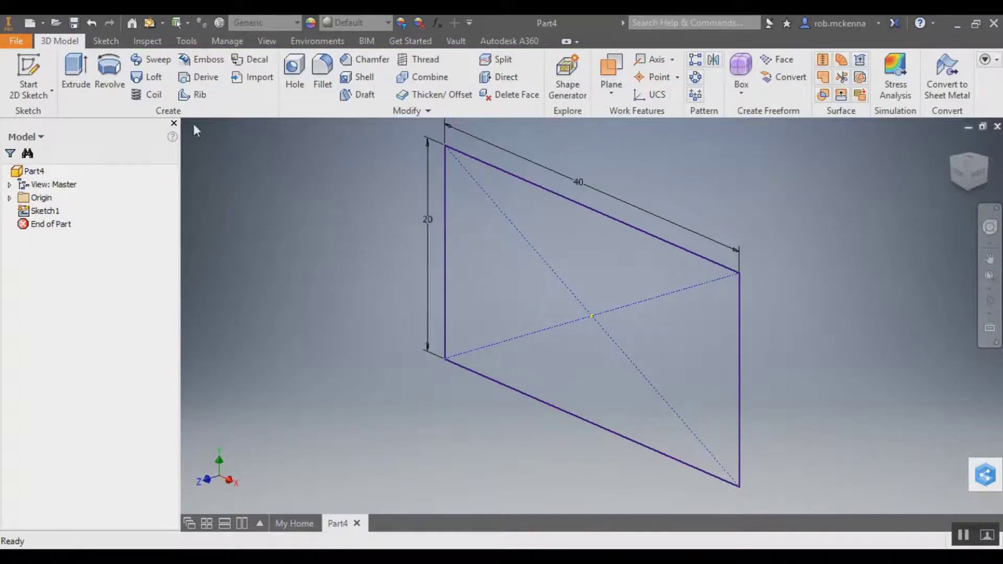
Extrude the rectangle 7 mm in the reversed direction, behind the sketch plane.
click(77, 71)
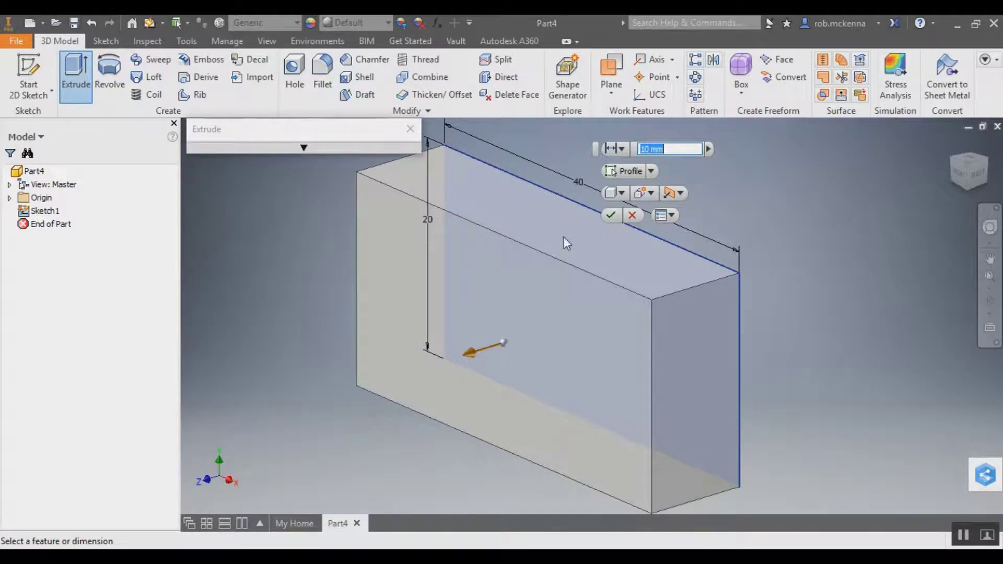
click(678, 197)
click(694, 229)
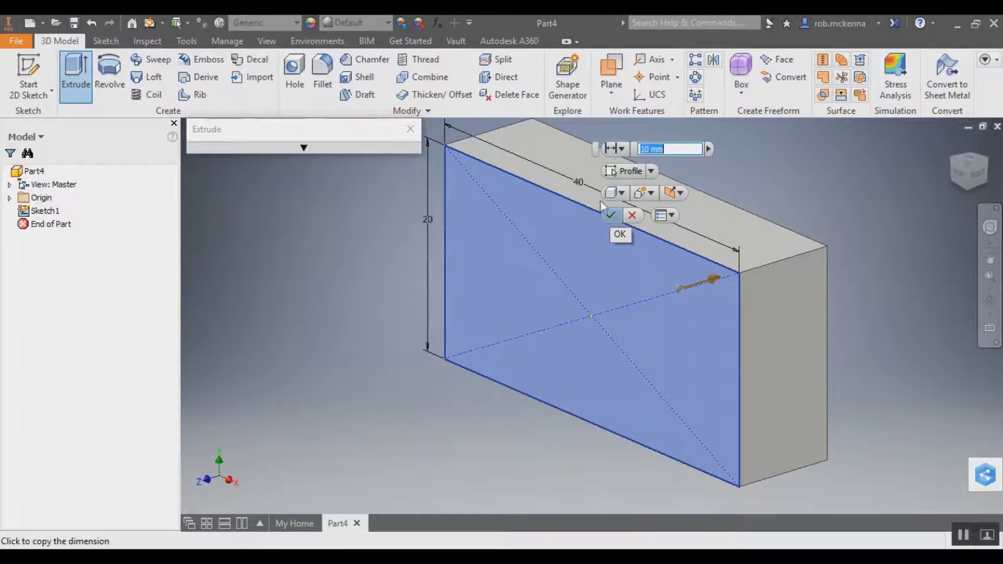
text(7)
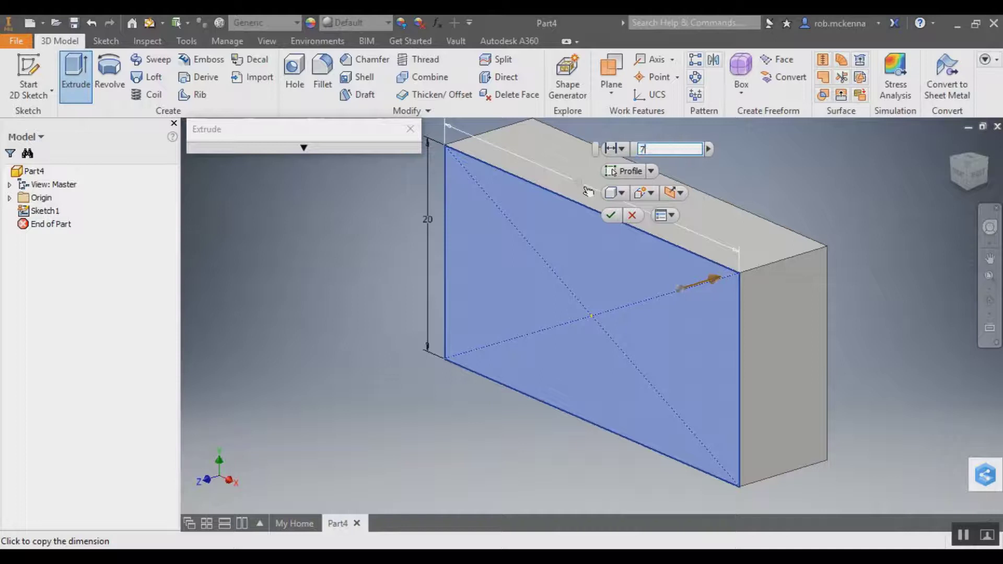
click(612, 217)
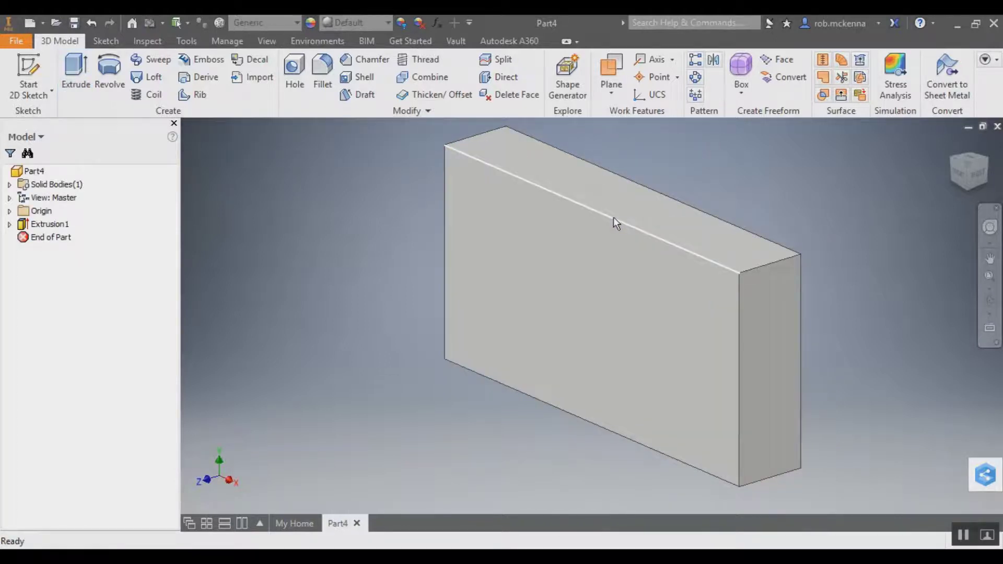
Sketch a two-point rectangle on the block's right end face, from the front edge's midpoint to the upper rear corner, and finish the sketch.
mouse_move(614, 217)
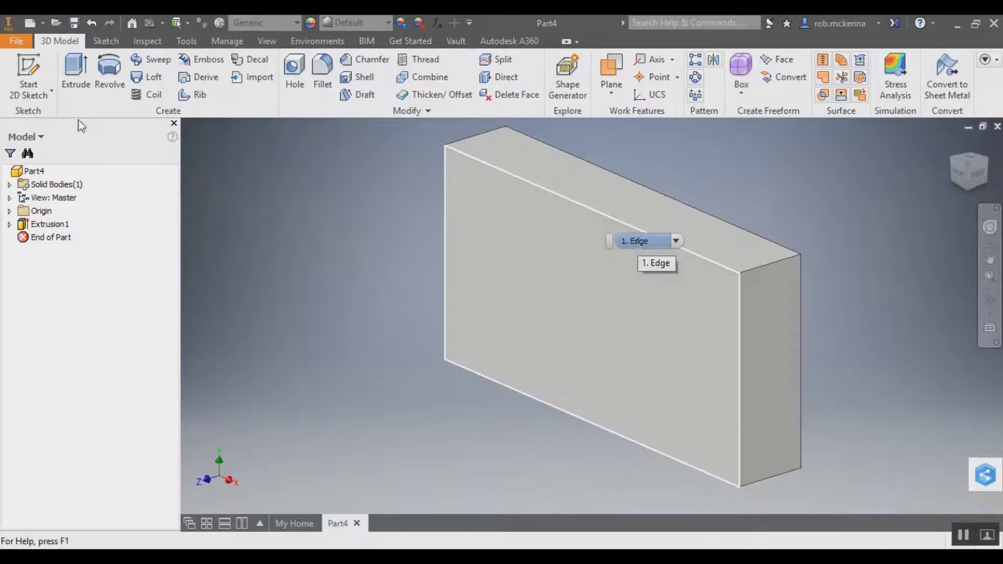
click(31, 78)
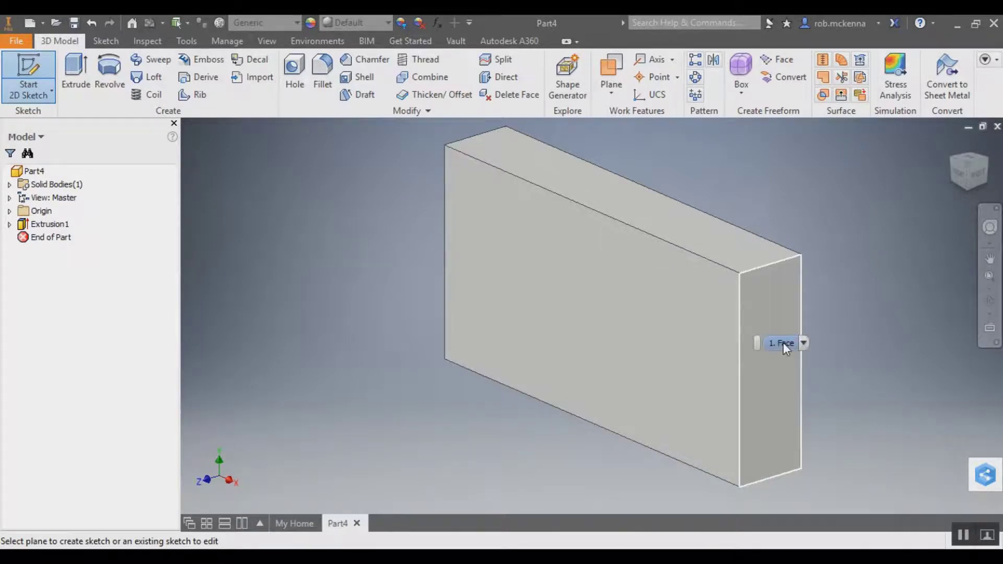
click(763, 305)
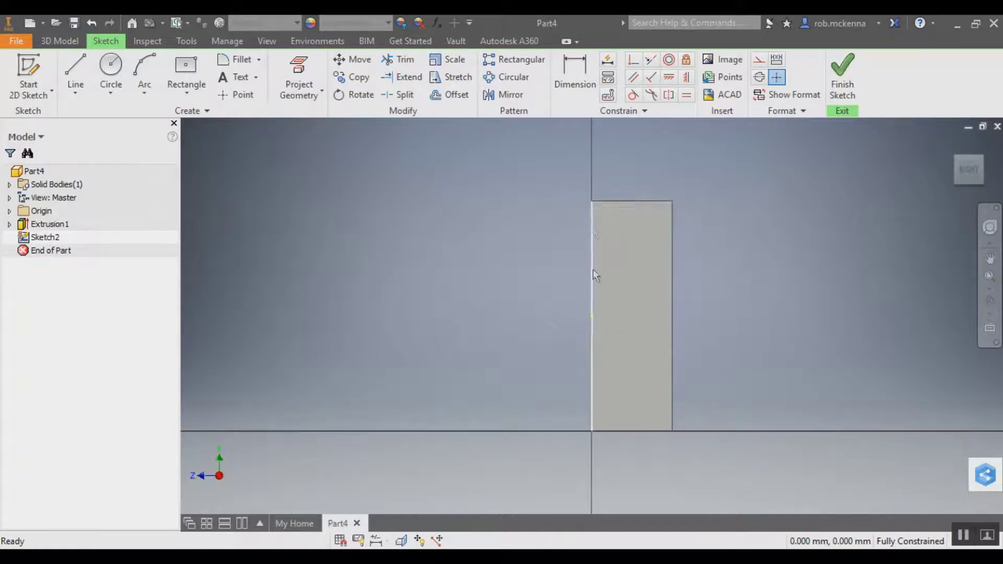
click(592, 315)
click(191, 87)
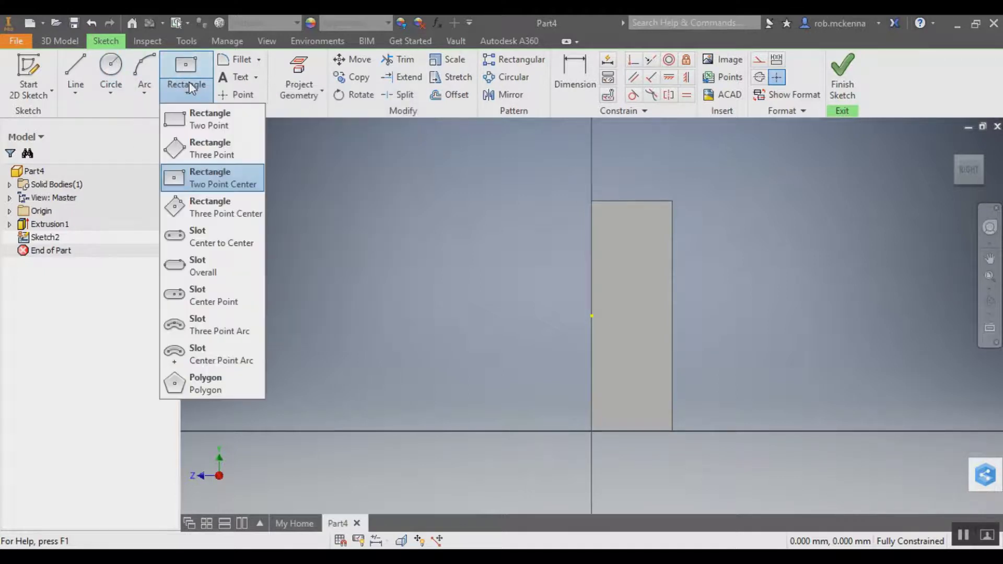
click(187, 117)
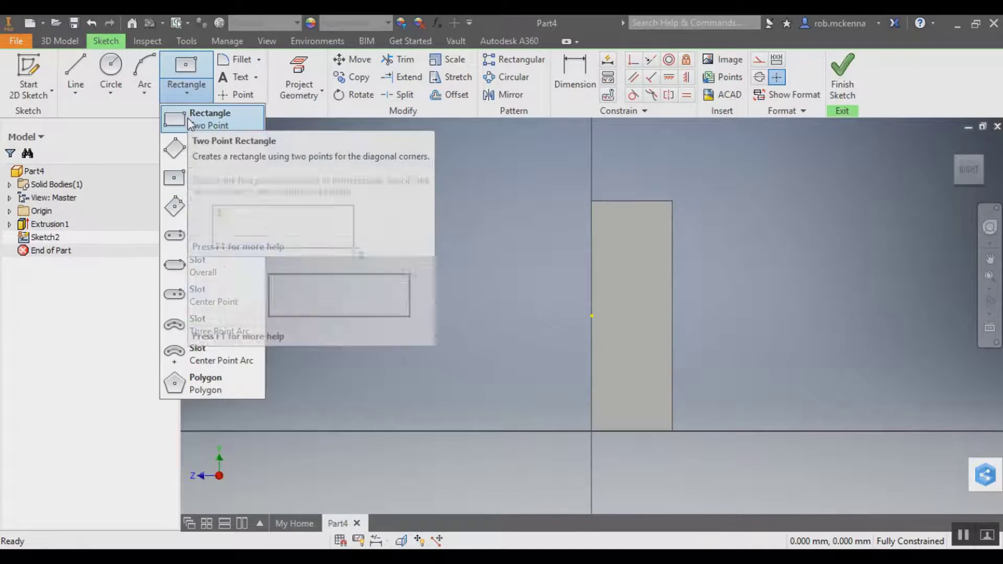
click(592, 315)
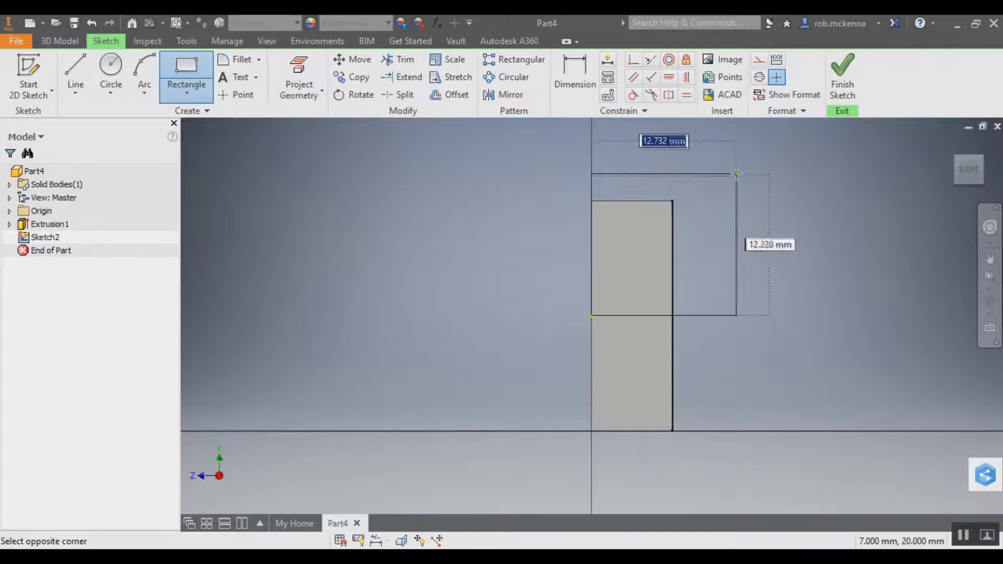
click(673, 201)
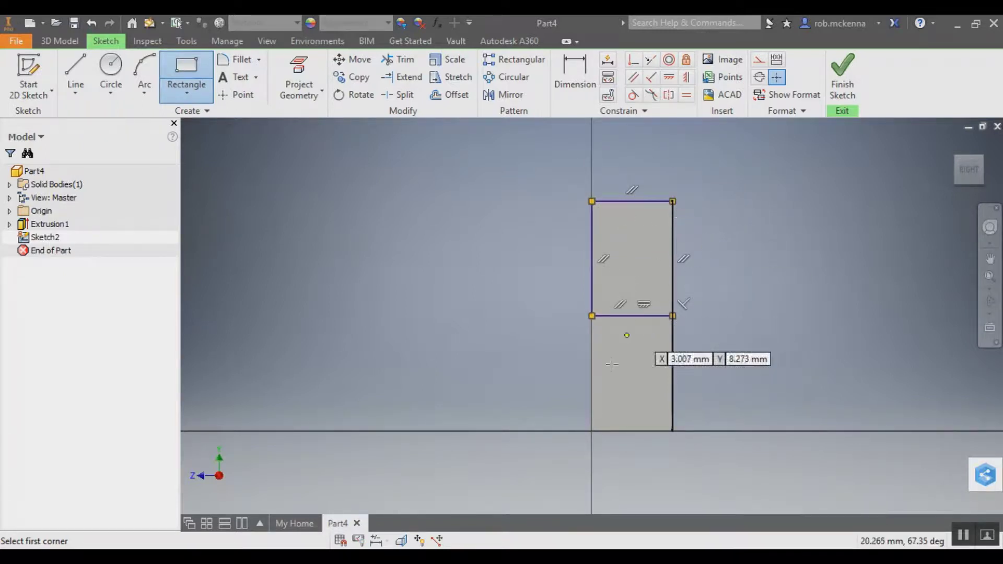
click(838, 65)
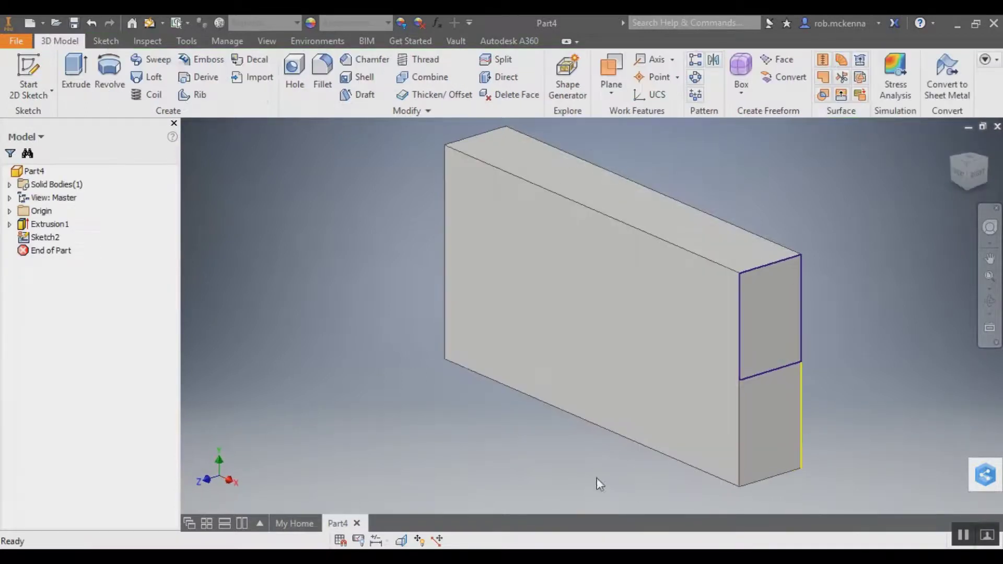
Extrude the rectangle on the end face's upper half 10 mm outward, joined to the block.
click(72, 64)
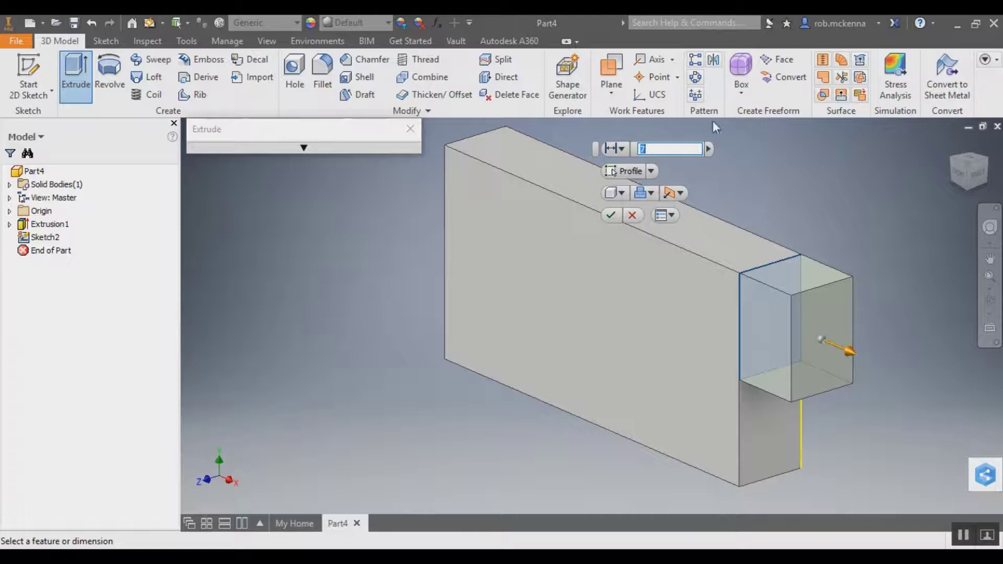
text(10)
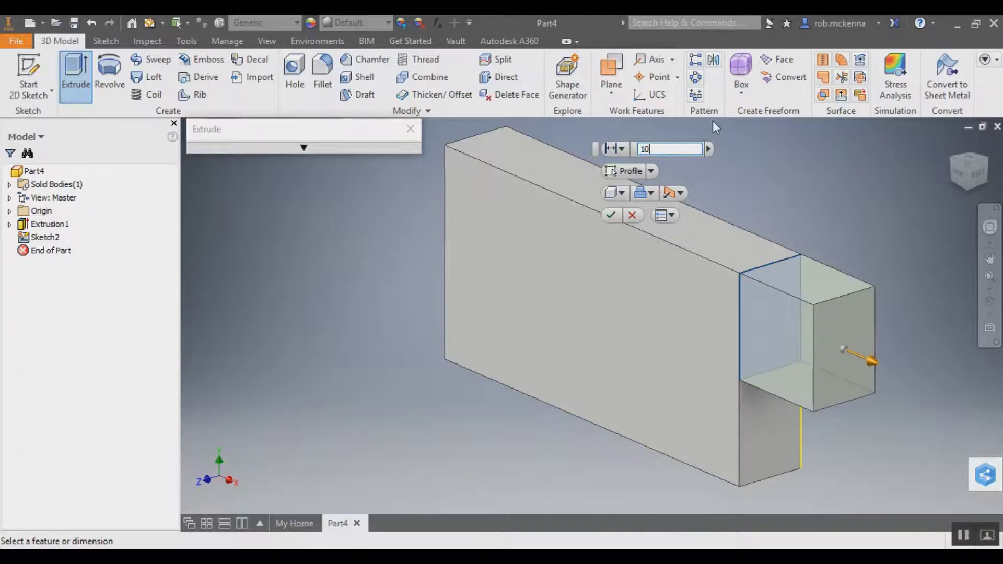
click(610, 215)
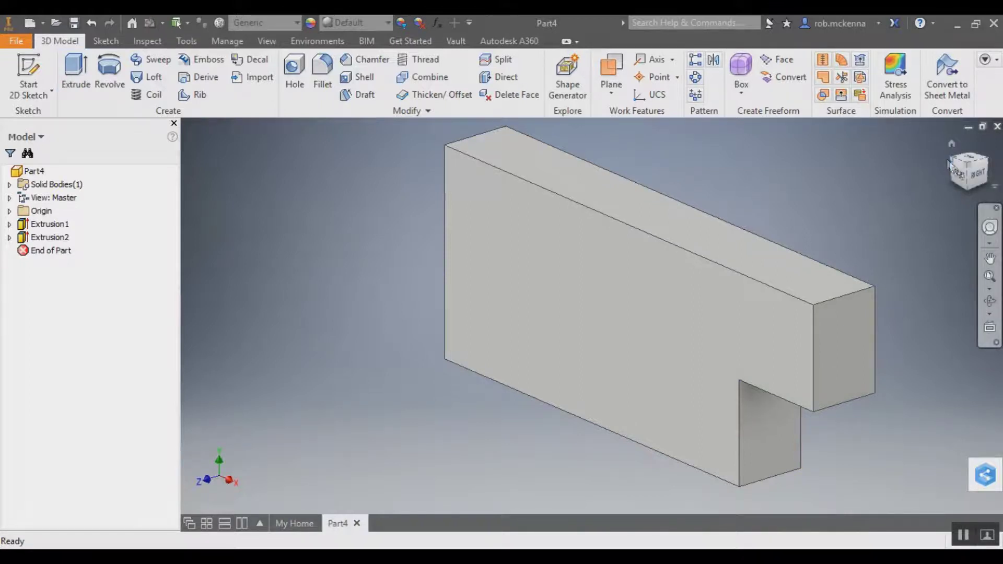
Orbit the part to inspect the stepped end and turn it to the Front view.
mouse_move(960, 178)
mouse_down()
mouse_move(948, 180)
mouse_move(951, 172)
mouse_up()
shift+middle_drag(659, 323, 659, 323)
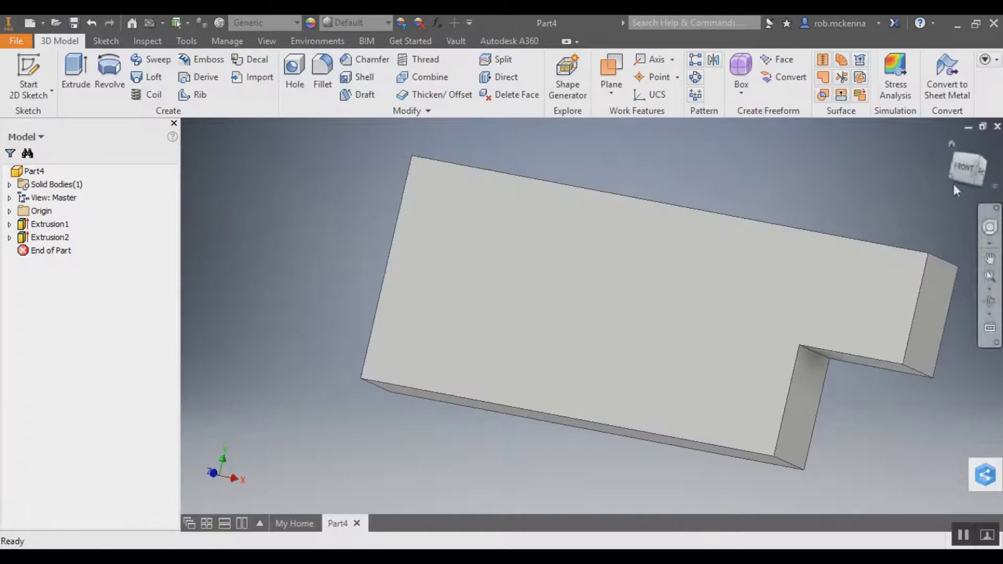
click(960, 167)
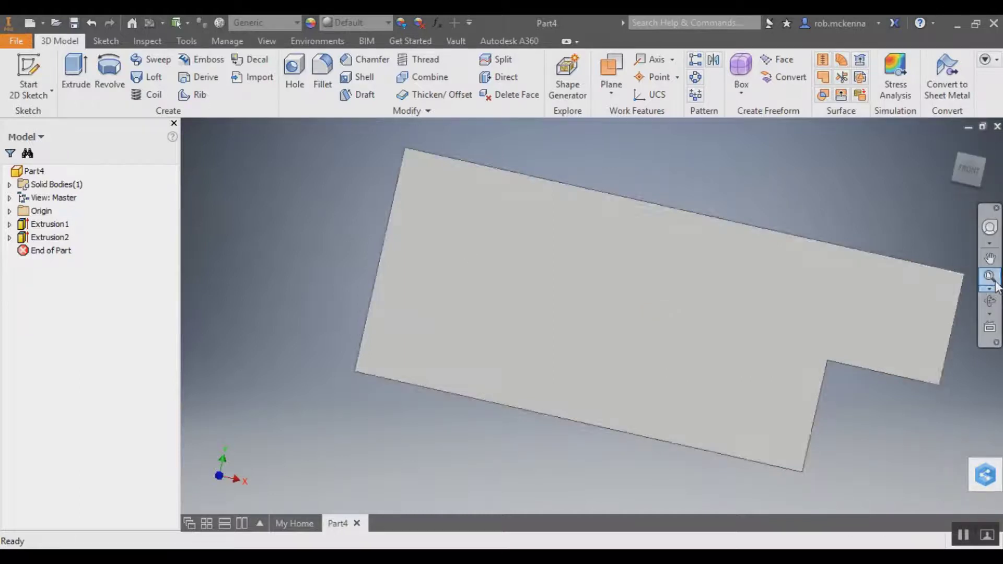
Start a sketch on the part's front face and draw a 4 mm diameter circle on the extension.
click(29, 66)
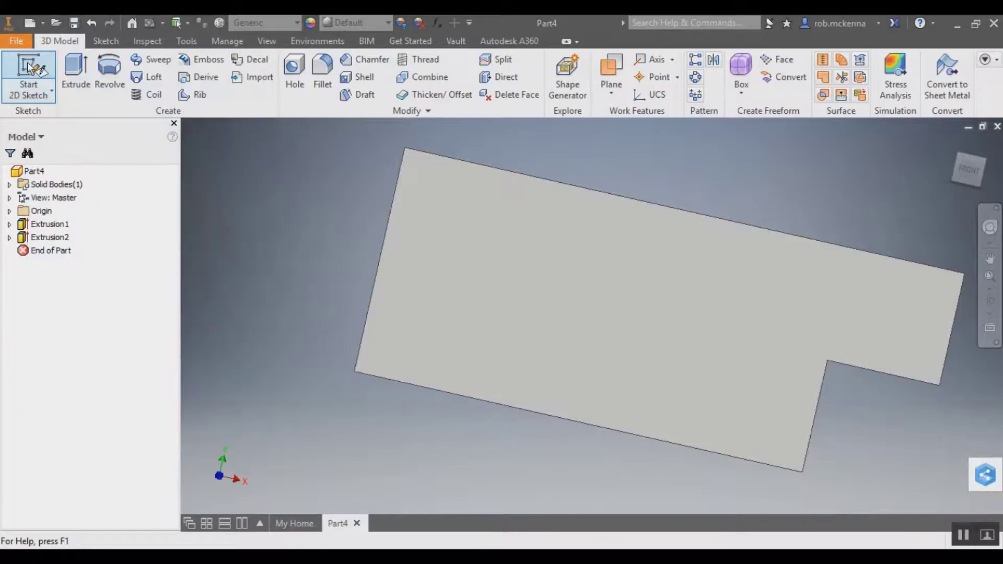
click(722, 334)
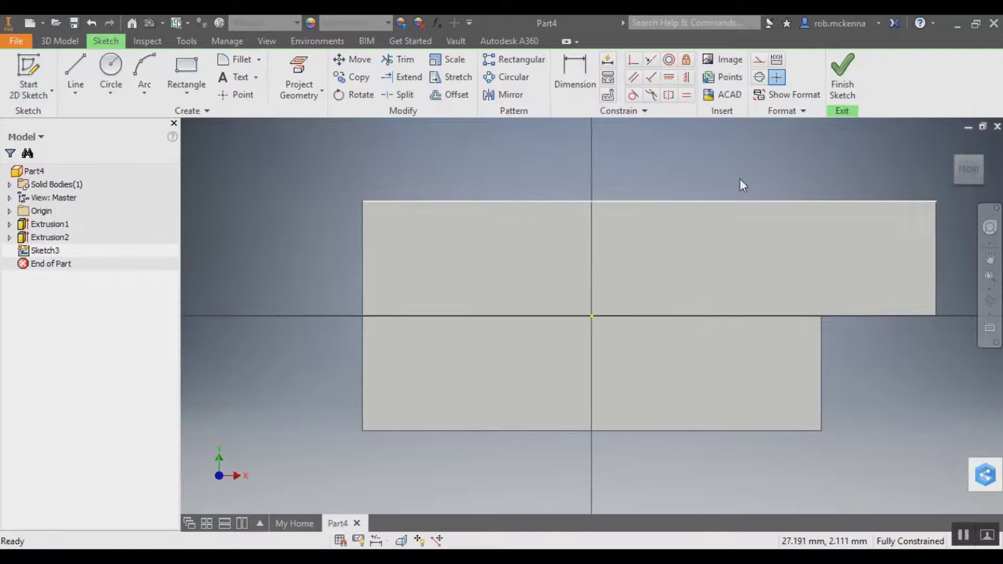
click(117, 90)
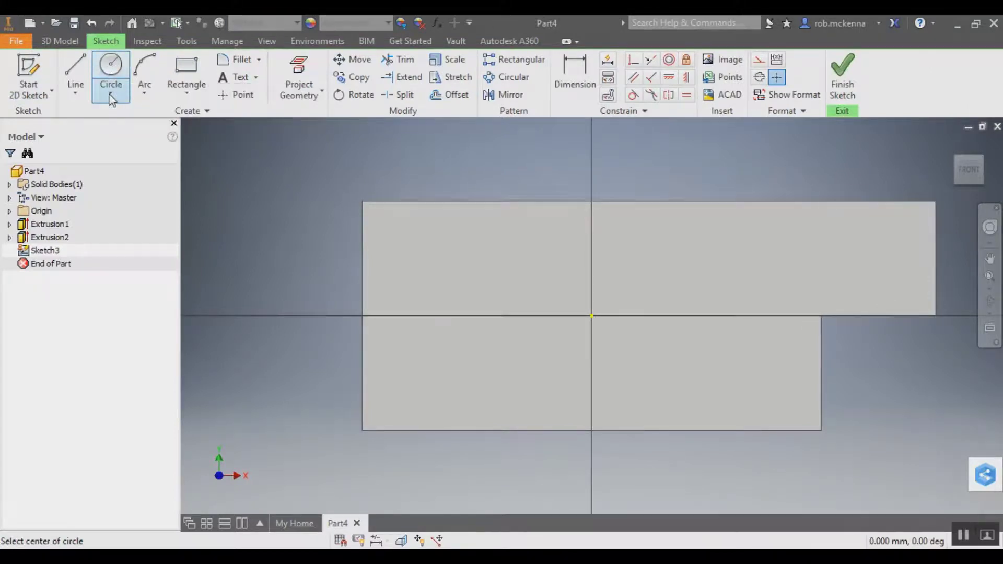
click(871, 256)
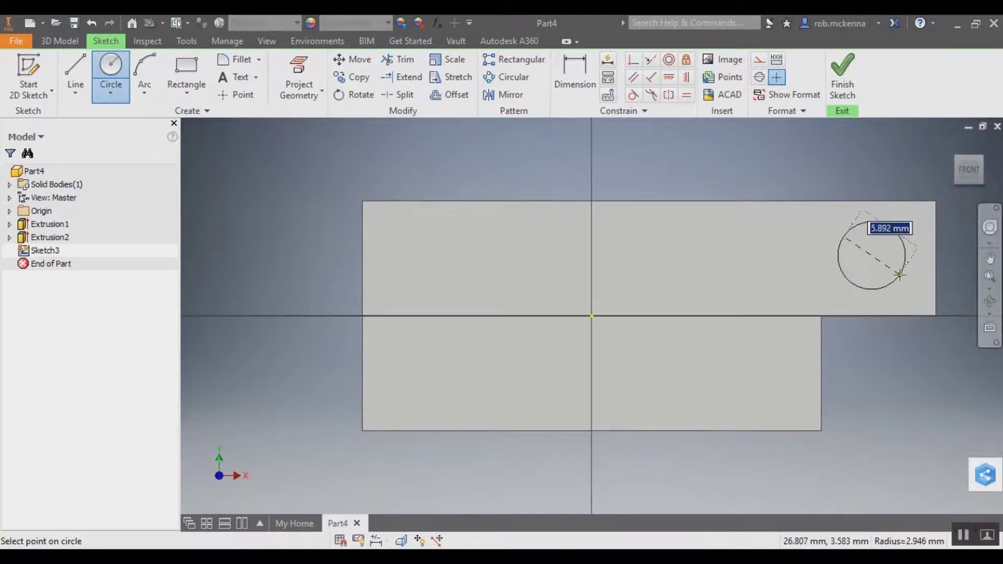
text(4)
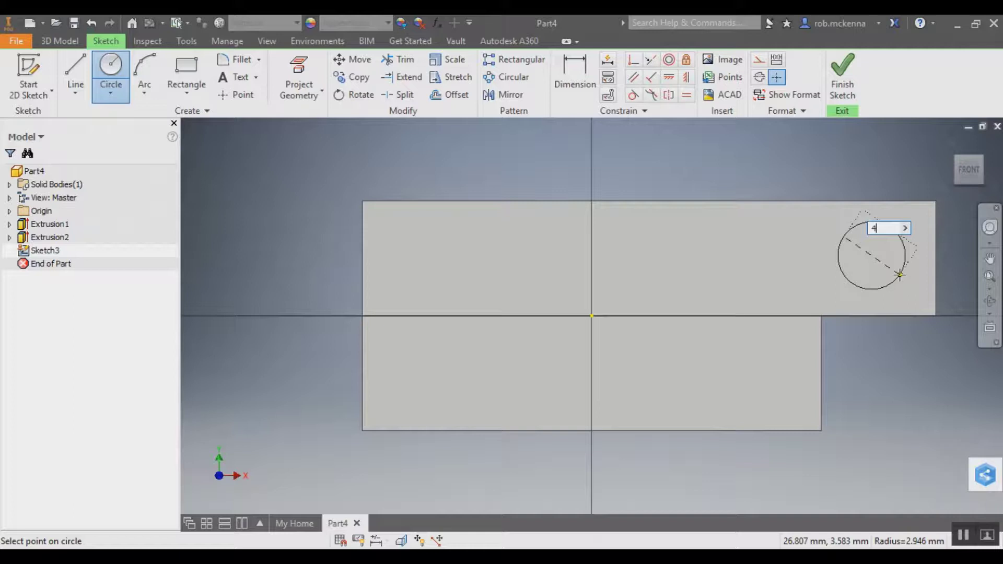
key(Return)
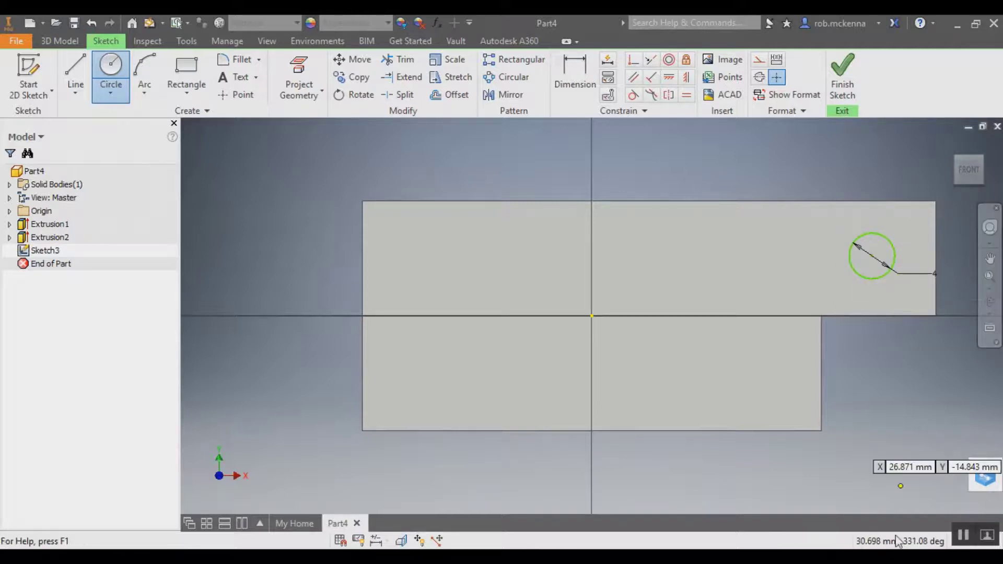
Dimension the circle's centre 5 mm below the part's upper edge.
click(575, 73)
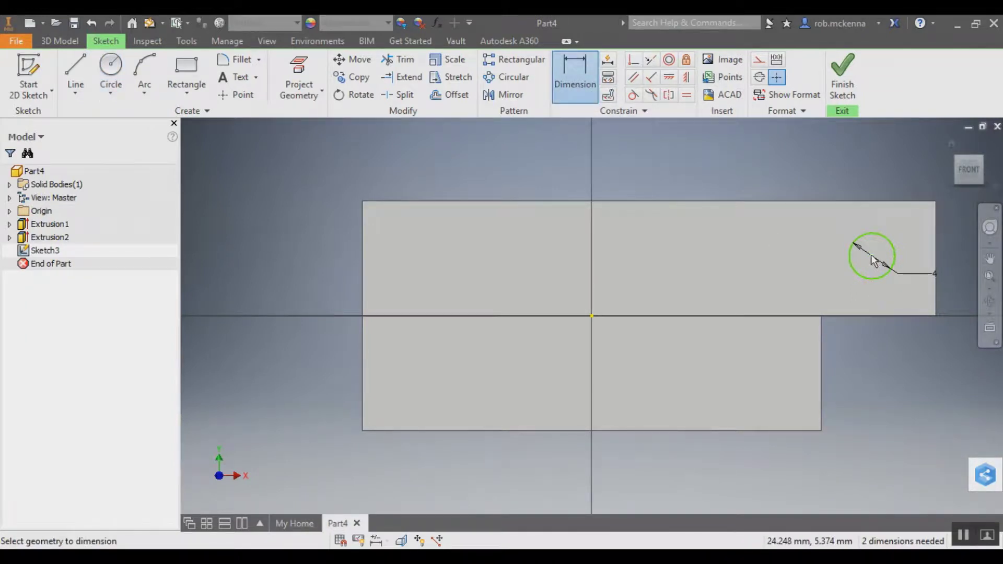
mouse_move(894, 277)
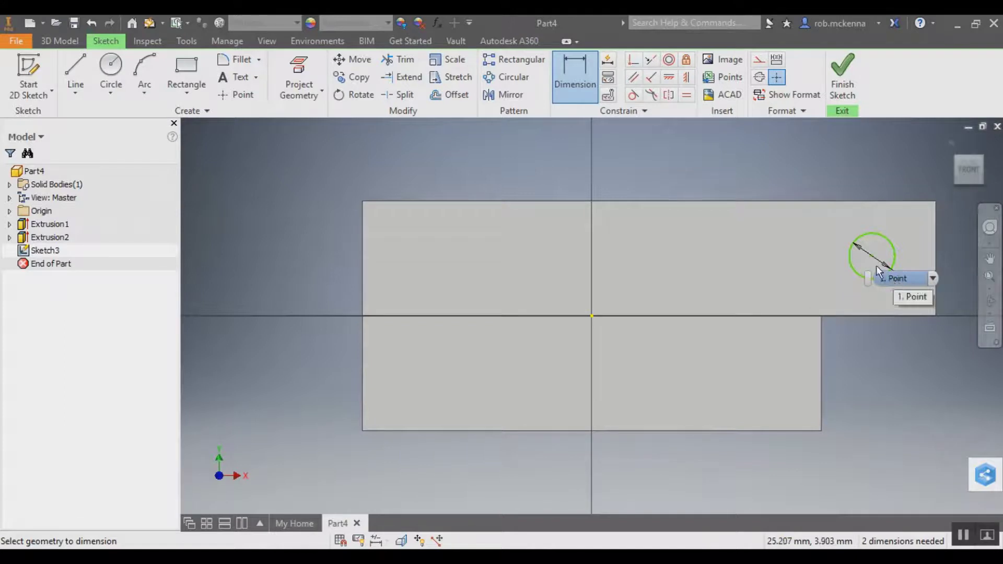
click(891, 279)
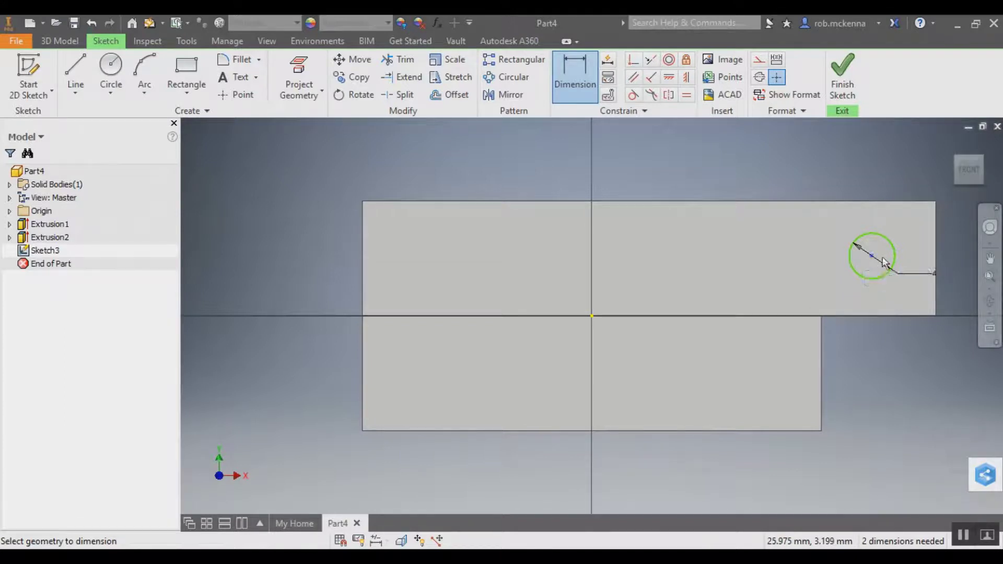
click(870, 202)
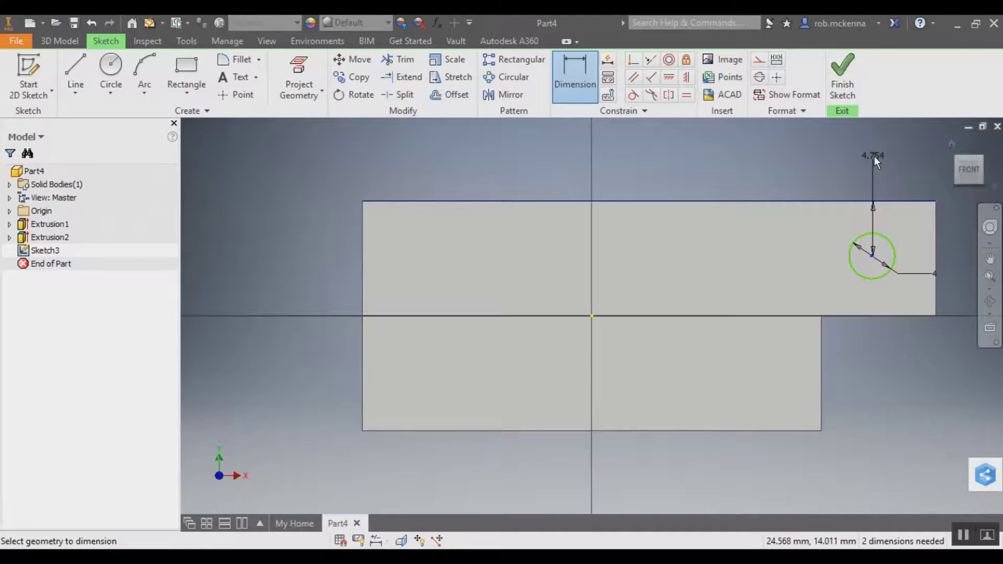
click(875, 155)
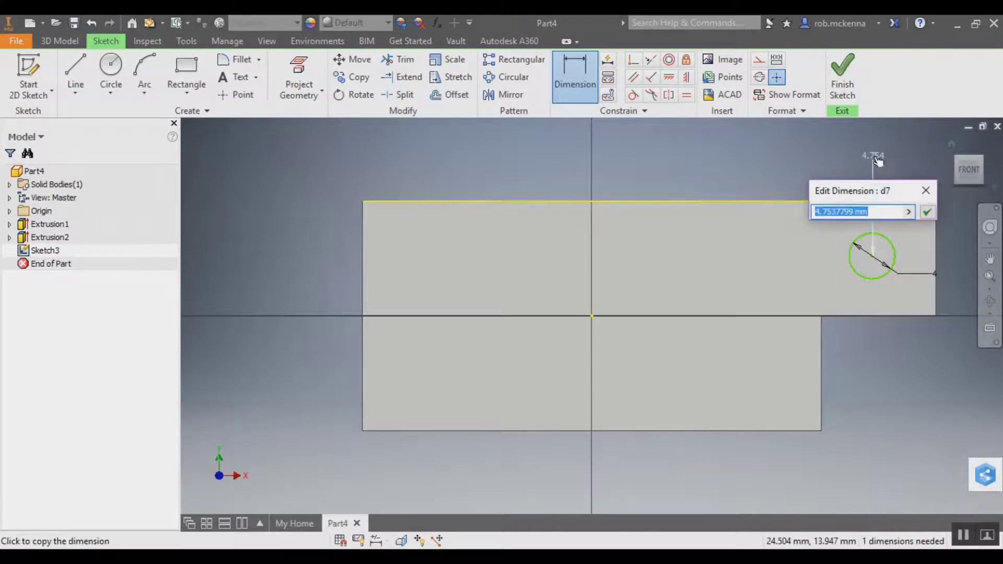
text(5)
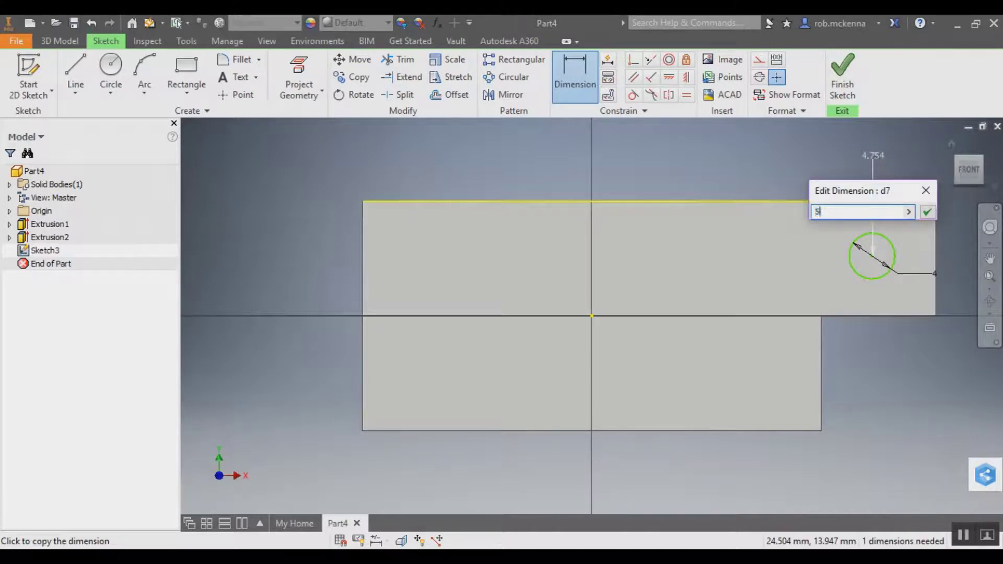
click(927, 211)
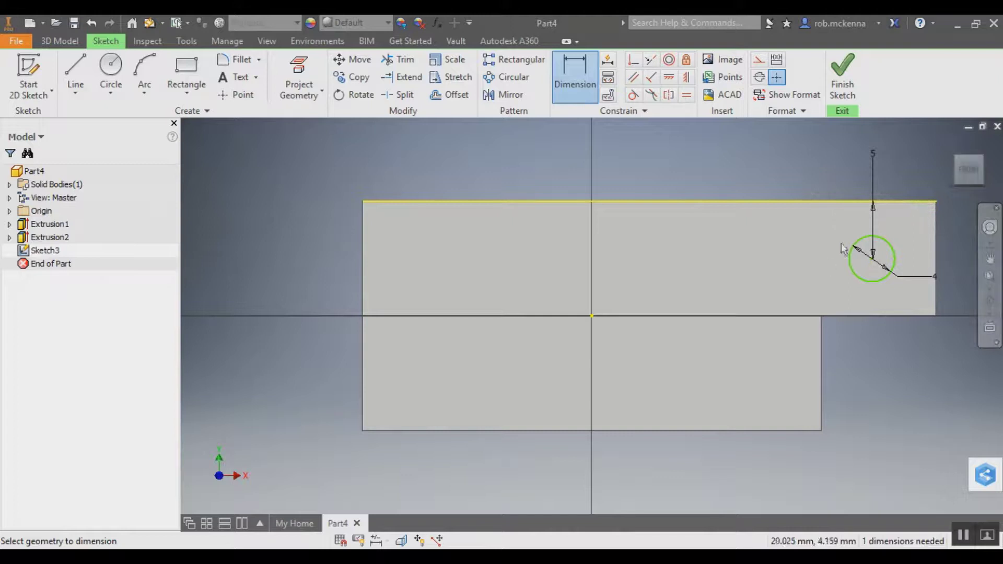
Dimension the circle's centre 5 mm from the extension's end edge and finish the sketch.
click(872, 259)
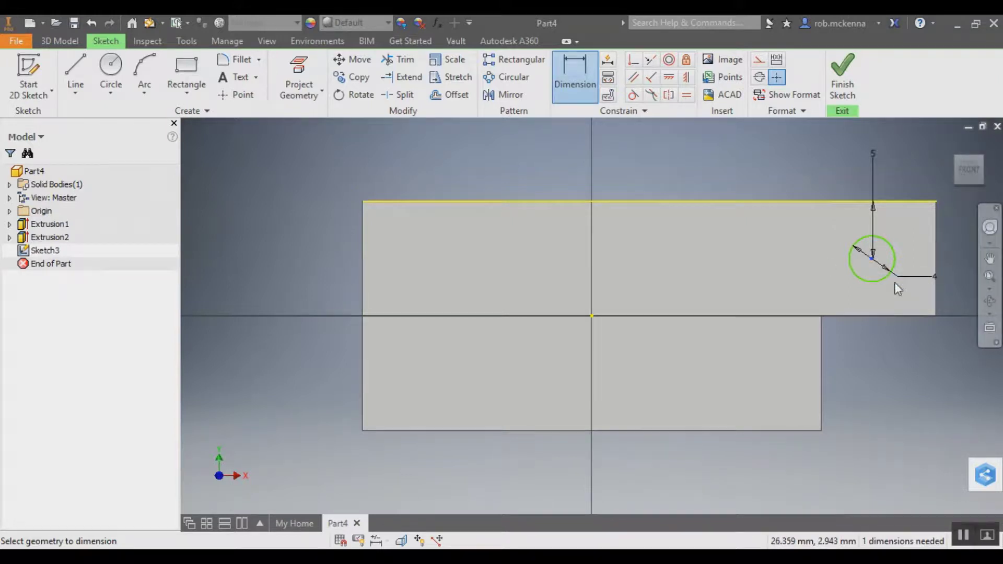
click(937, 261)
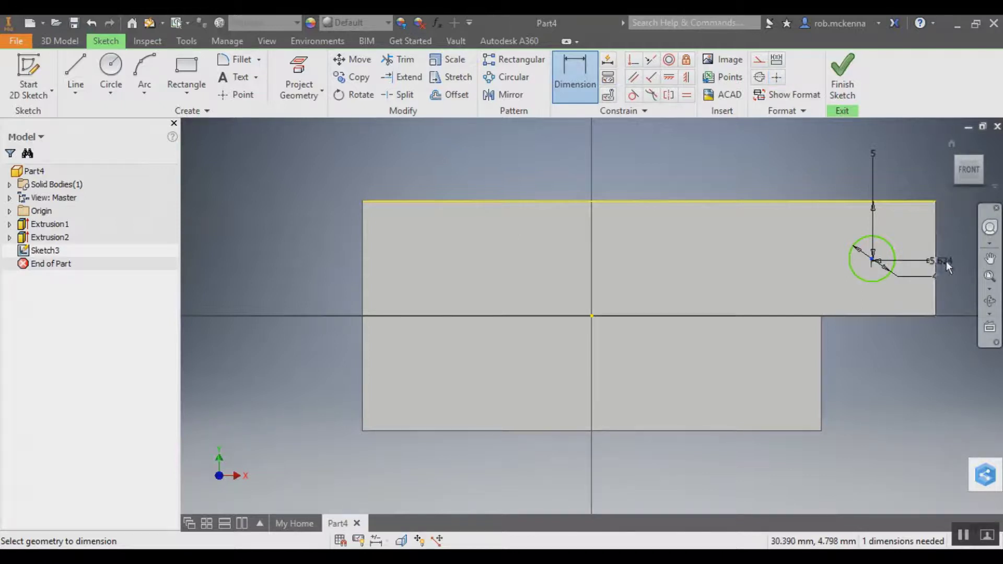
click(964, 257)
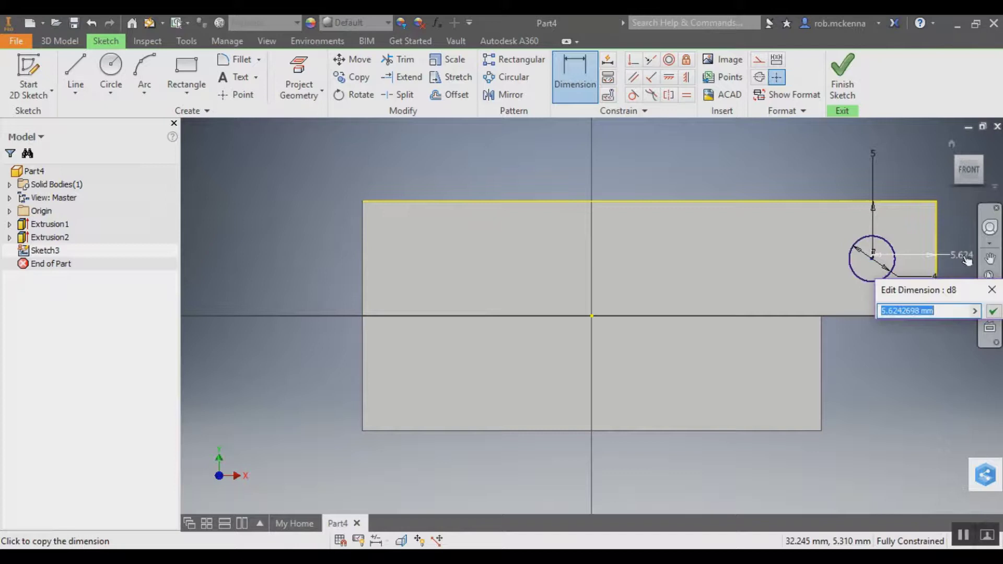
text(5)
click(993, 310)
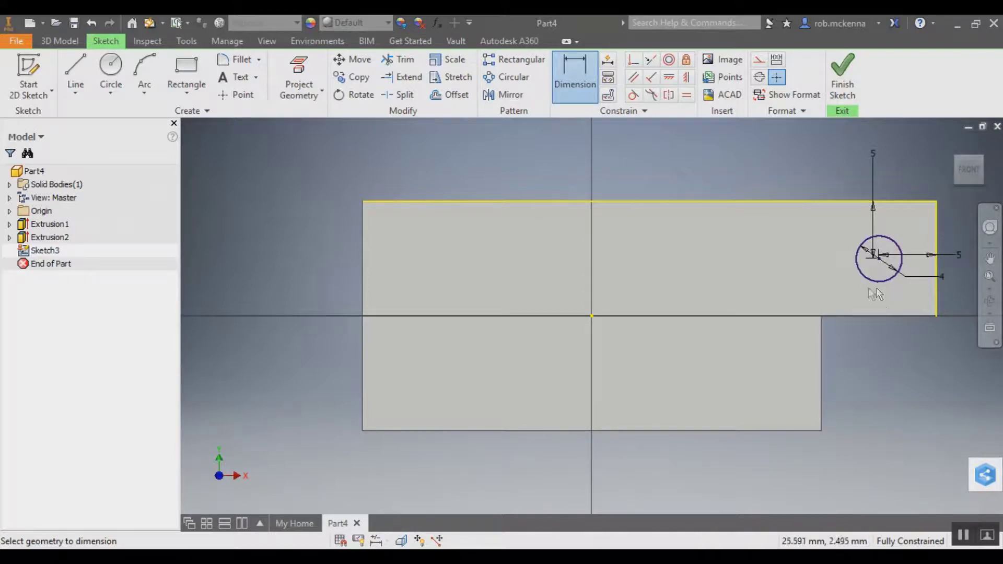
click(843, 79)
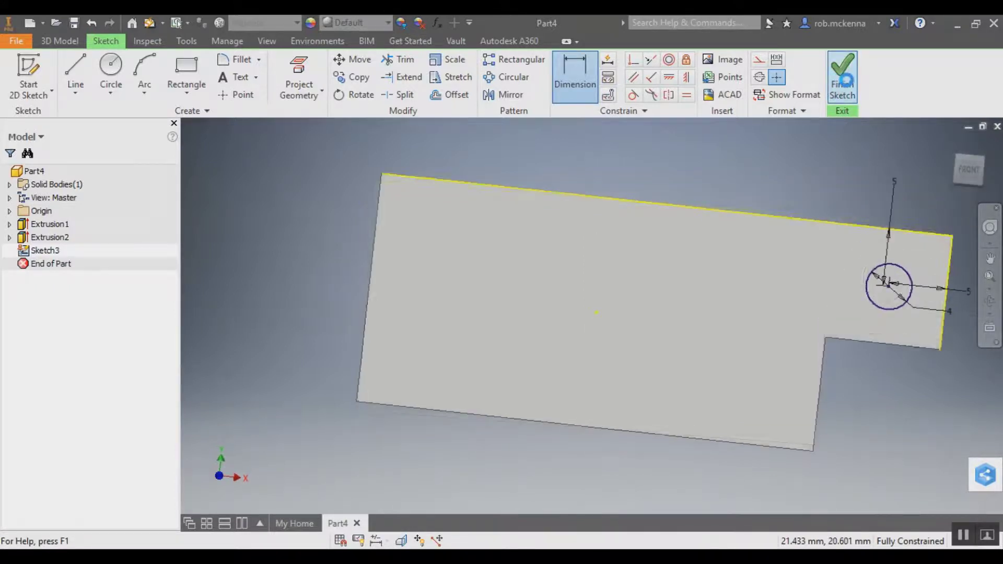
Extrude the circle as a 10 mm cut in Direction 2, through the extension.
click(73, 64)
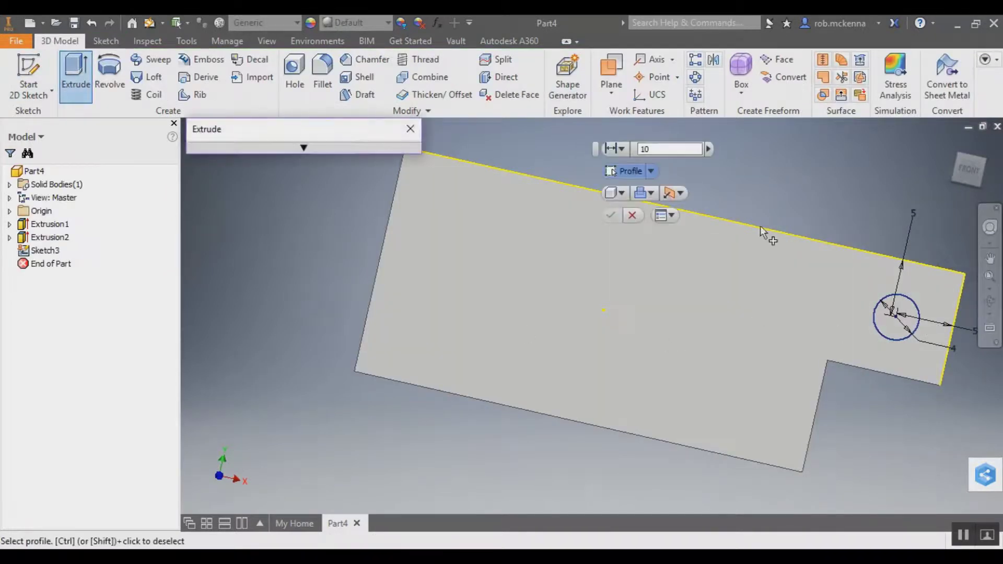
click(680, 194)
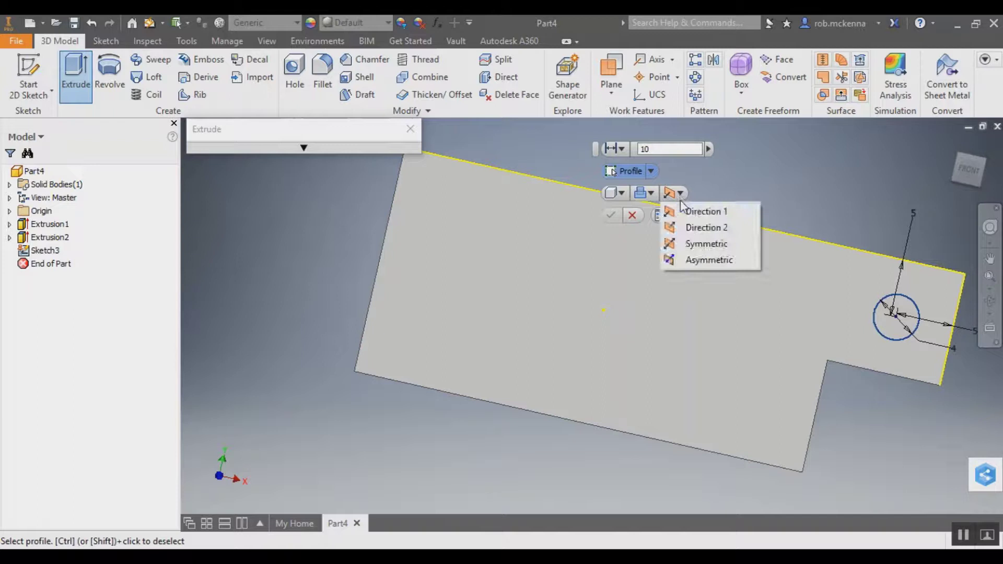
click(697, 227)
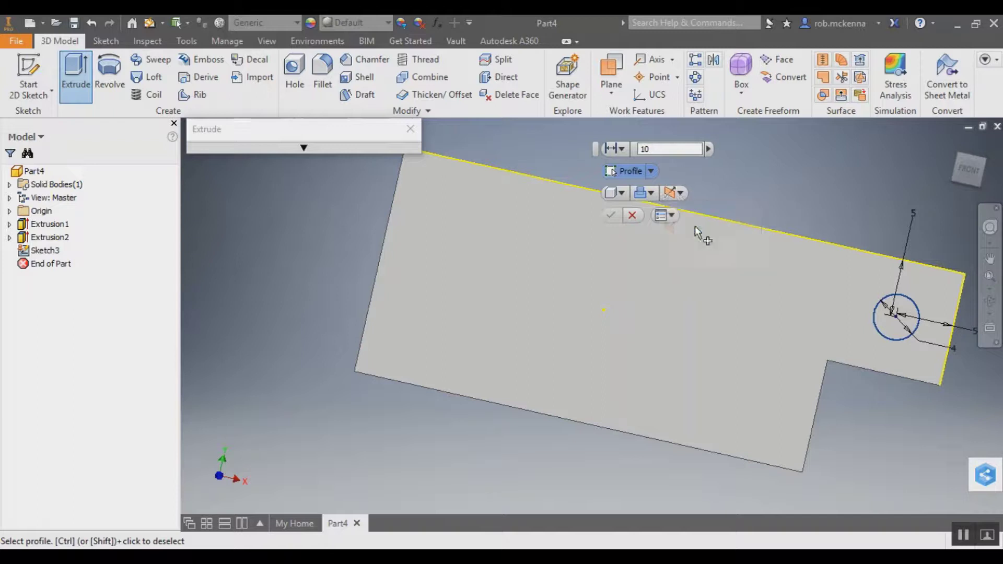
click(650, 194)
click(664, 228)
click(912, 316)
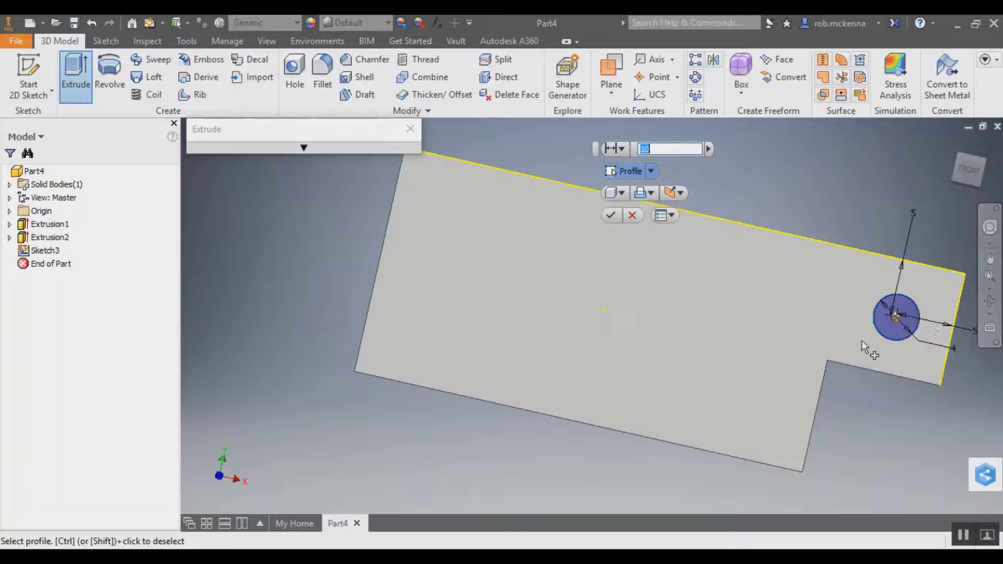
click(966, 175)
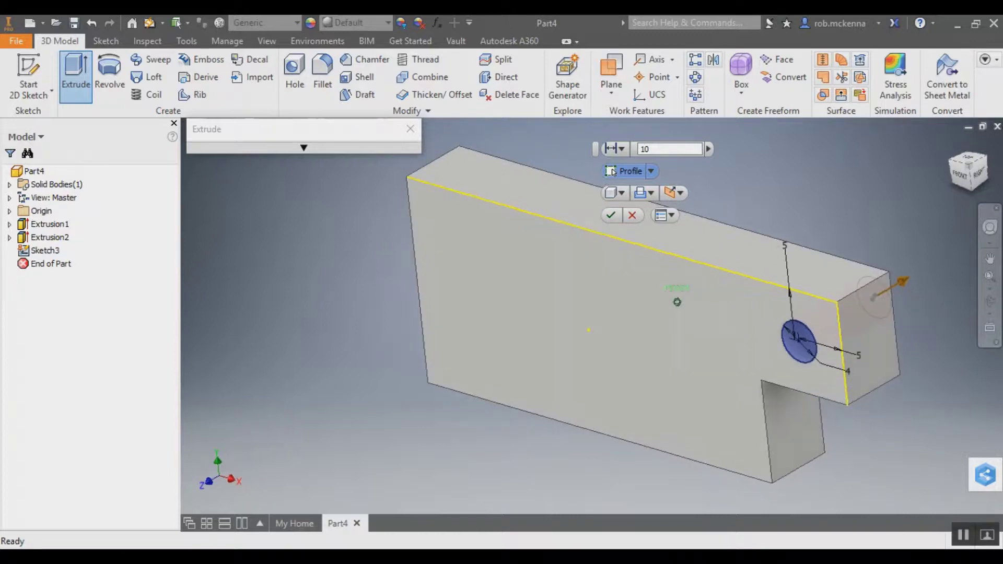
click(610, 214)
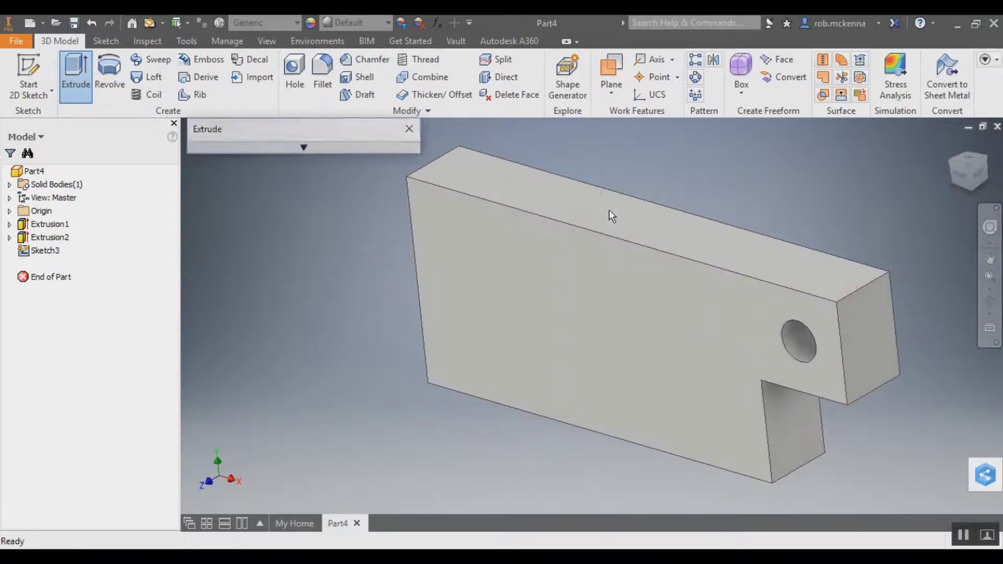
Start a sketch on the front face and draw a two-point center rectangle 36 mm wide, centred on the origin.
click(958, 175)
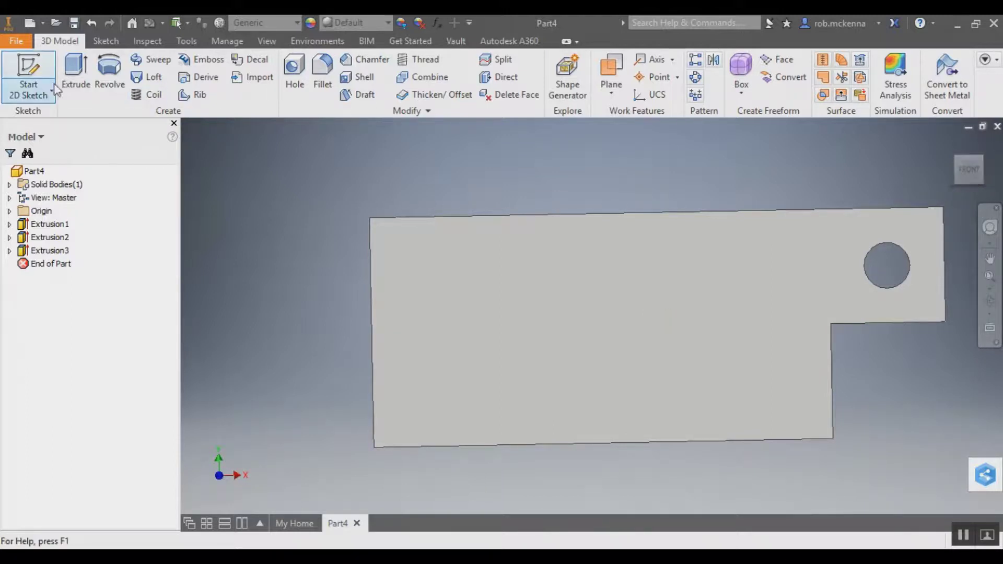
click(29, 73)
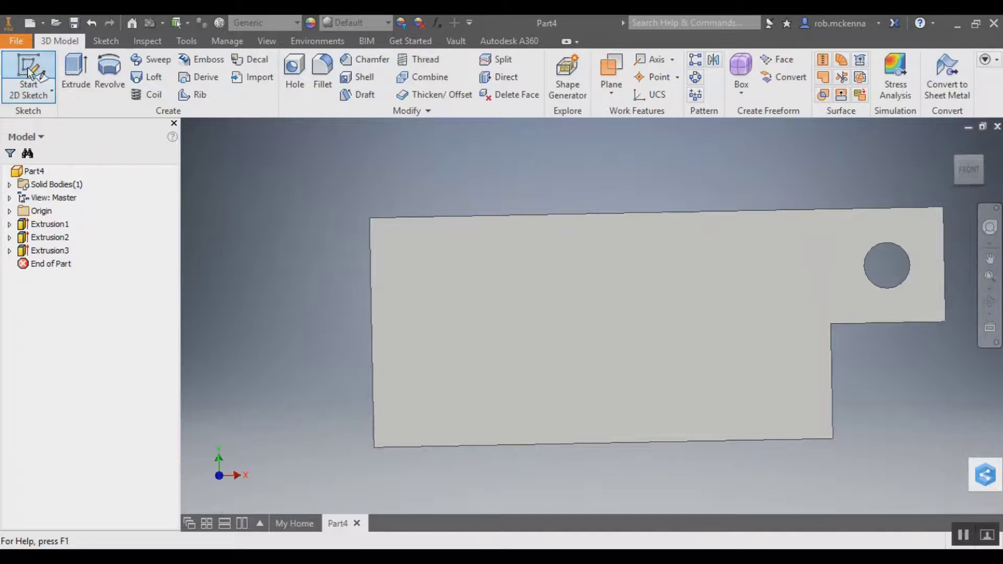
click(598, 337)
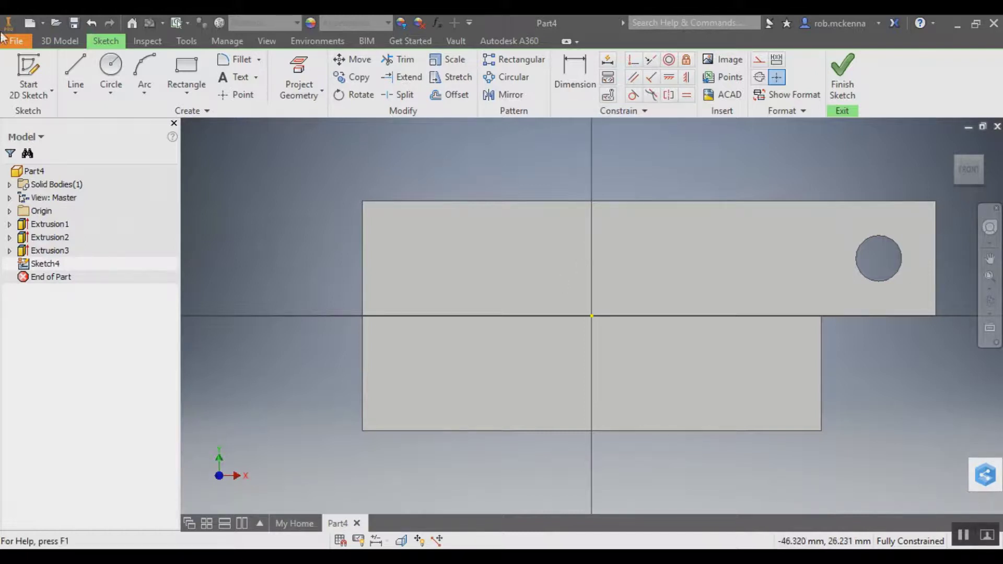
click(193, 86)
click(199, 184)
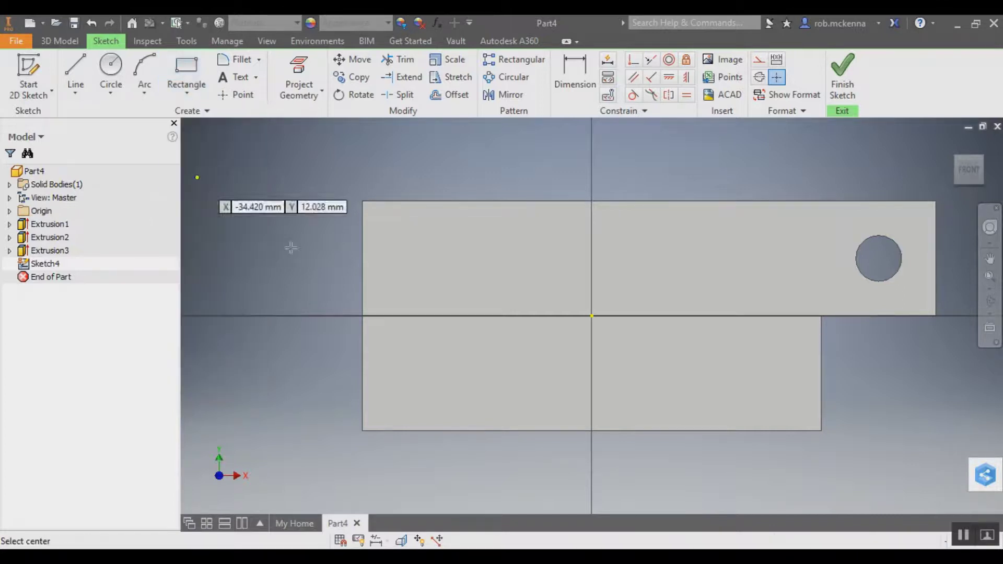
click(592, 316)
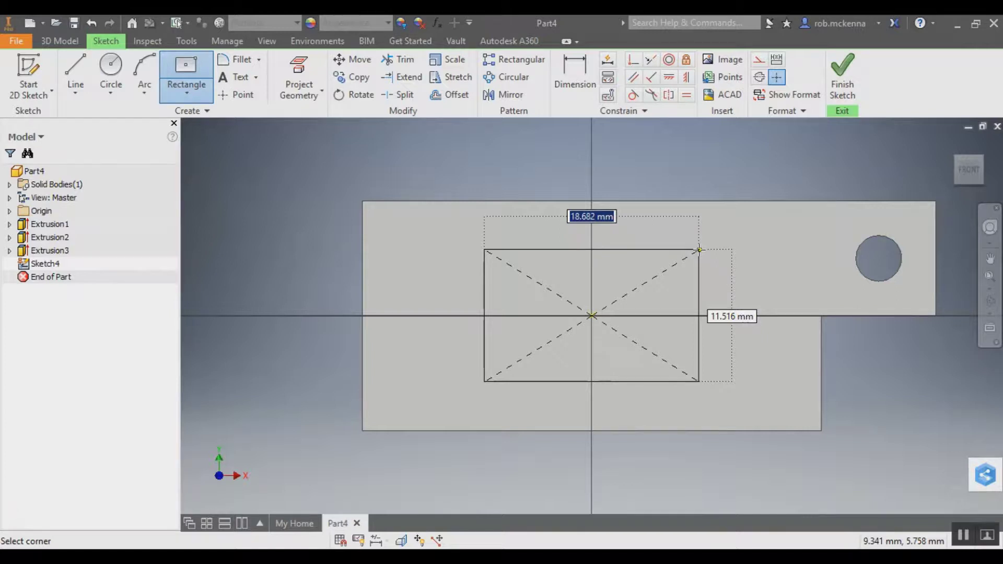
text(36)
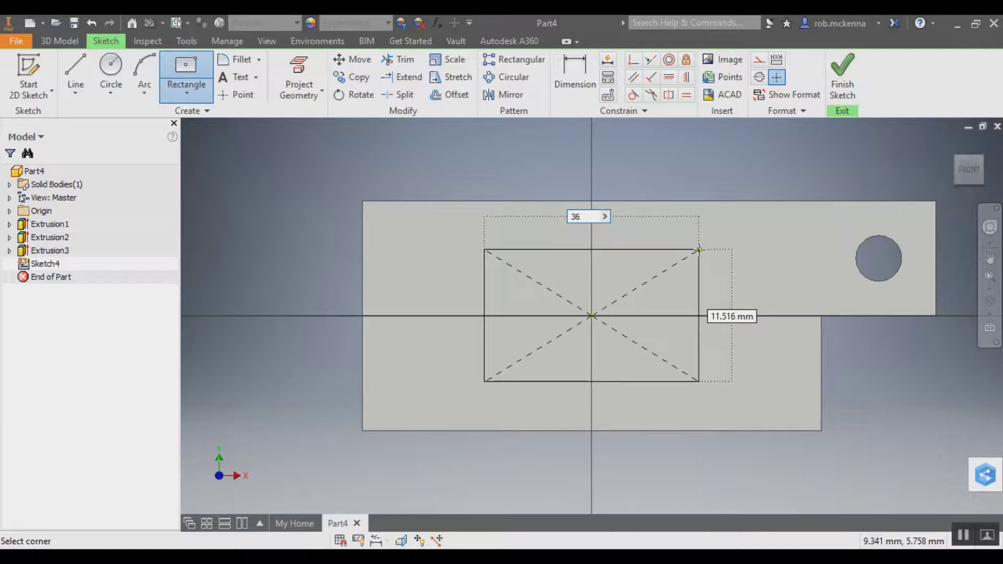
key(Return)
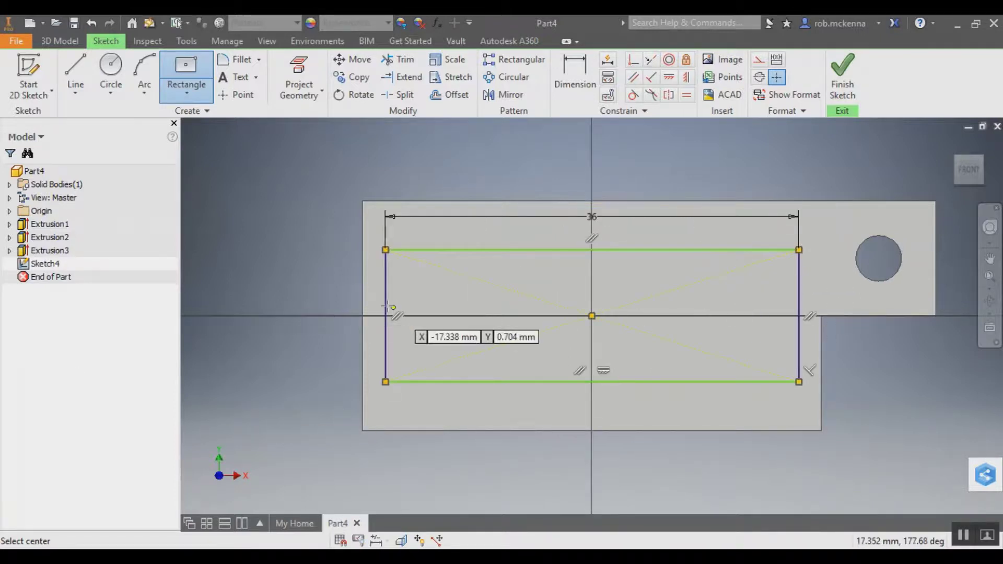
Dimension the centred rectangle's height as 16 mm.
click(577, 74)
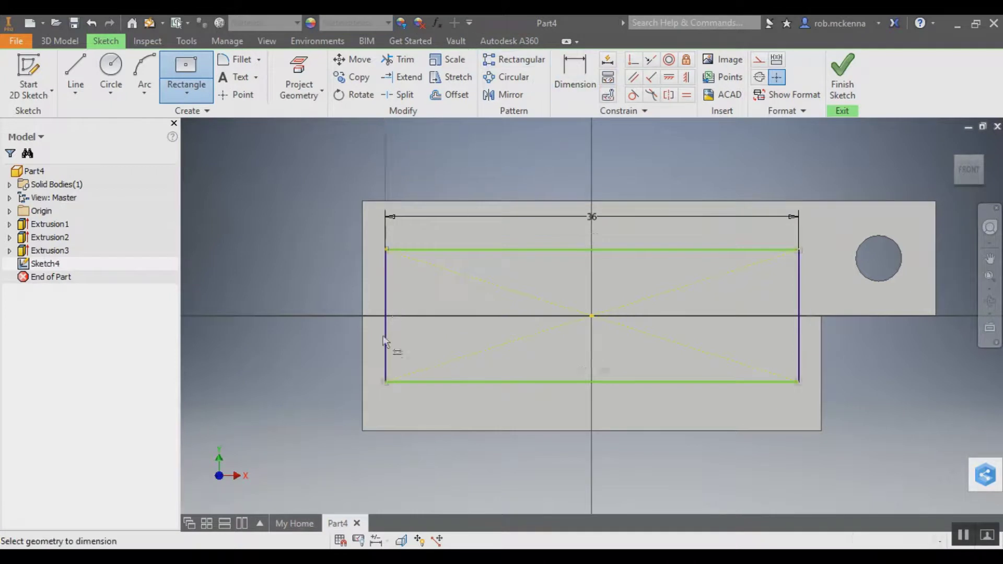
click(385, 305)
click(375, 303)
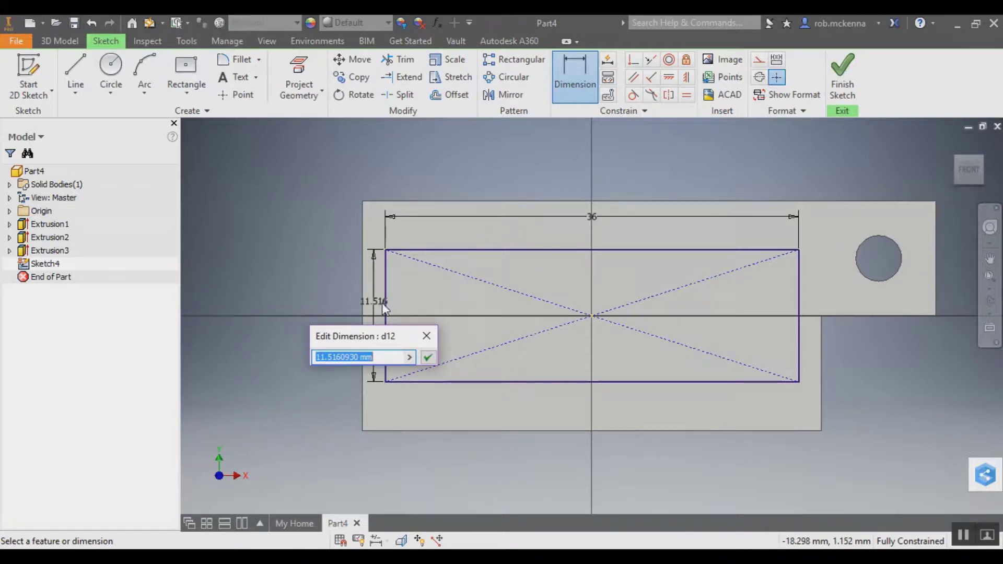
text(16)
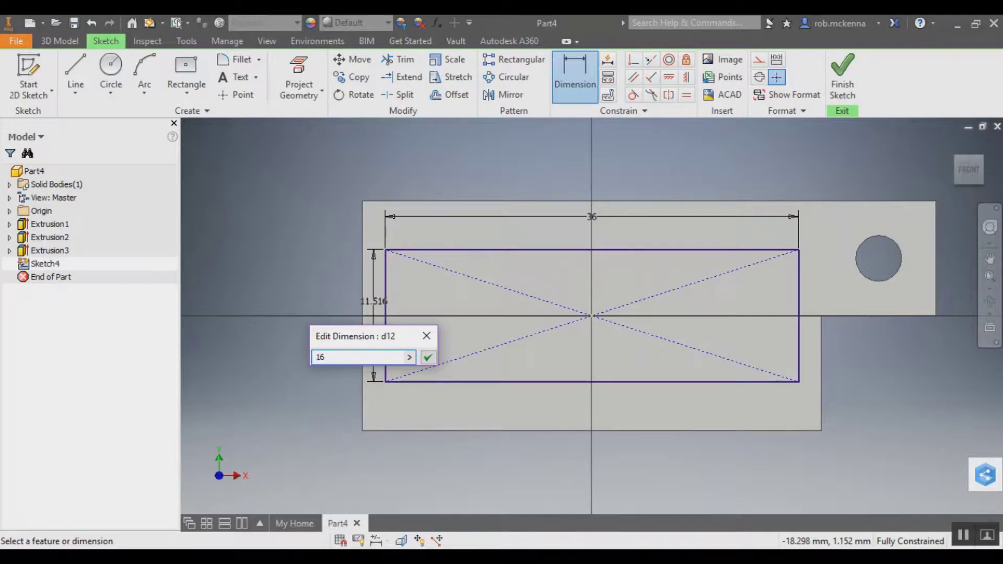
click(428, 357)
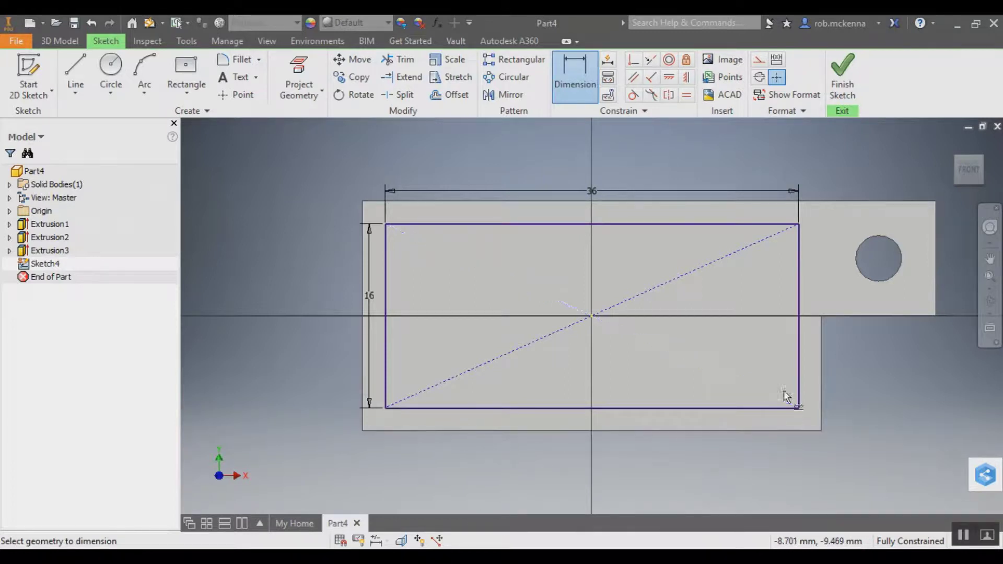
Finish the sketch and extrude the 36 x 16 mm rectangle as a 2 mm deep cut in Direction 2.
click(841, 76)
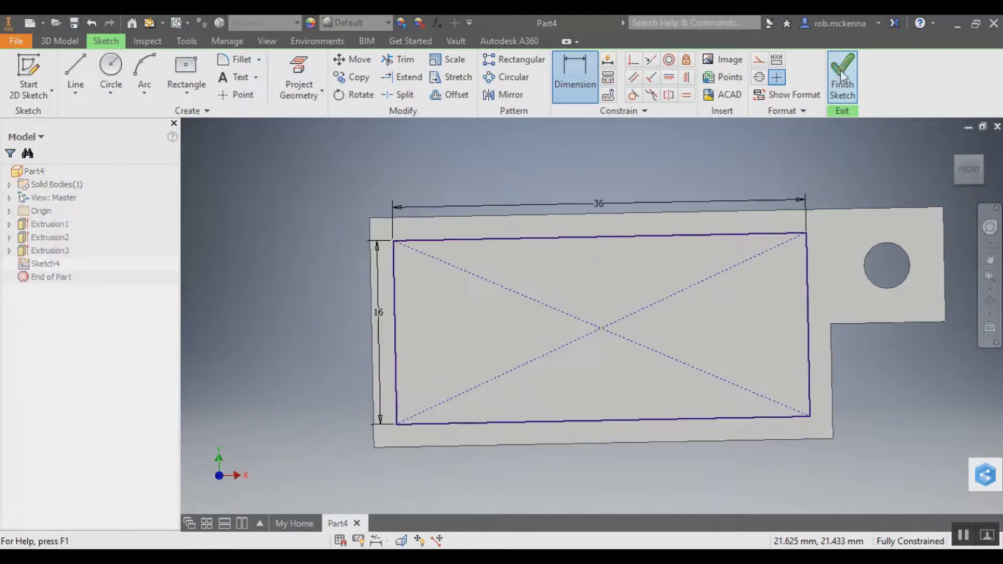
mouse_move(987, 187)
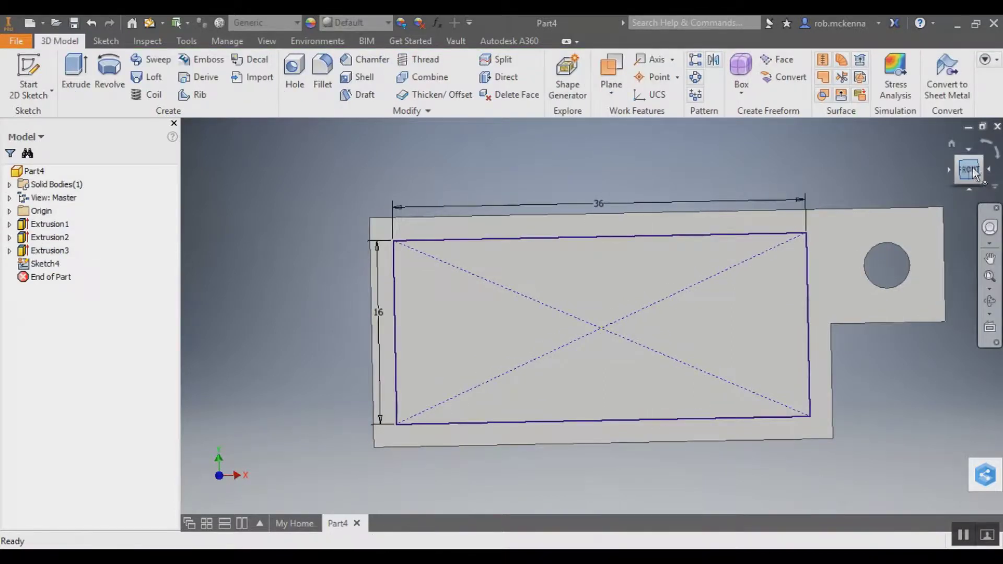
click(975, 175)
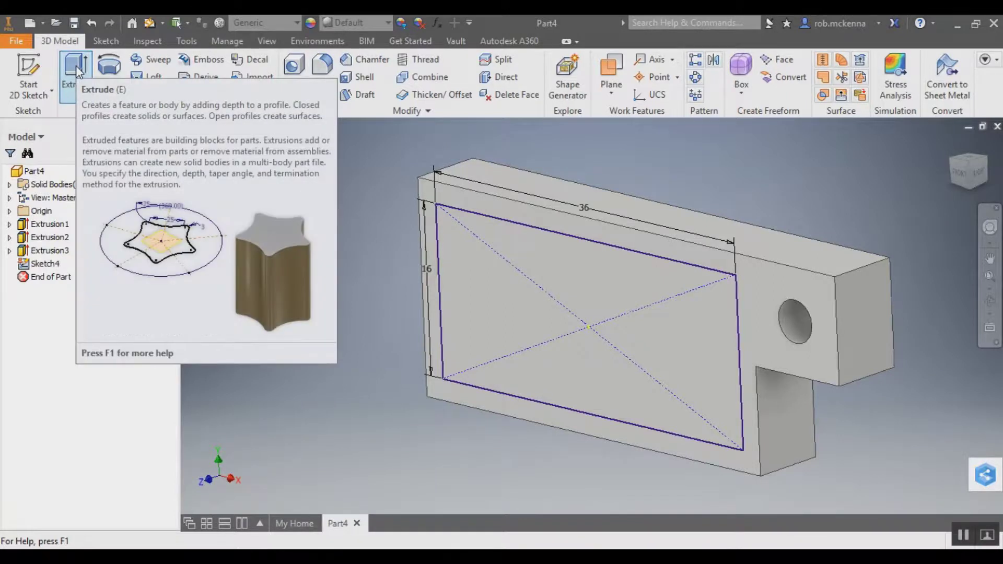
click(77, 69)
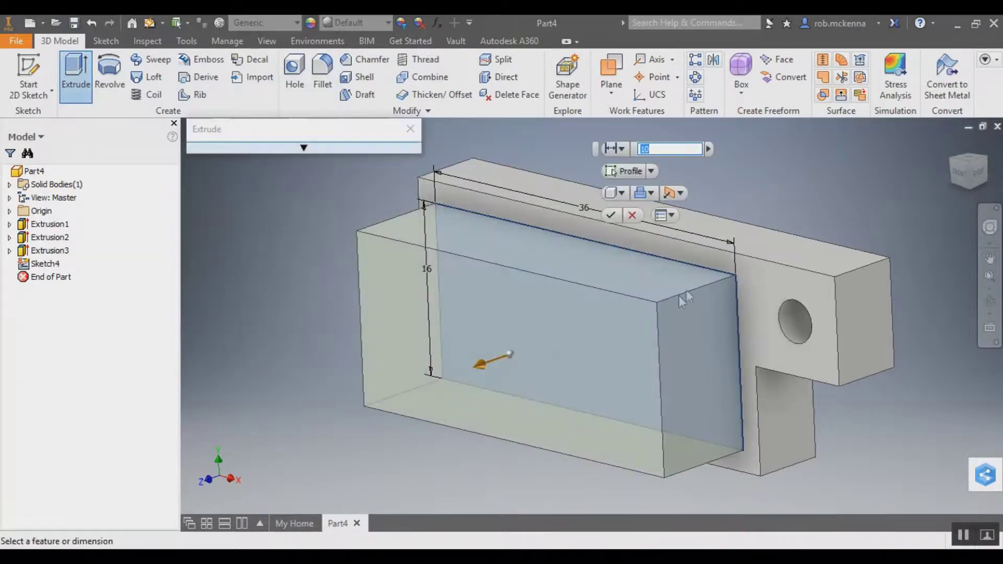
click(672, 193)
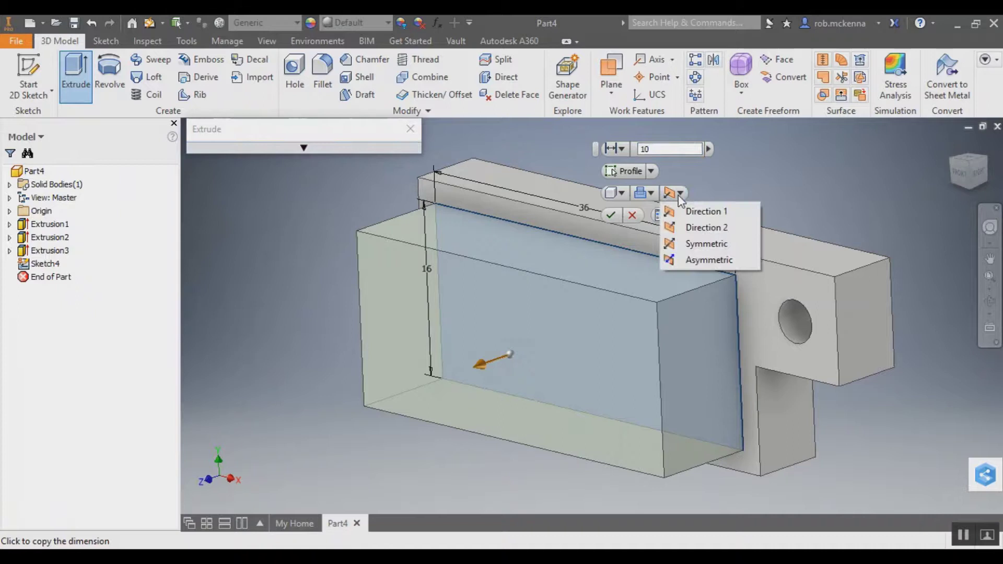
click(697, 228)
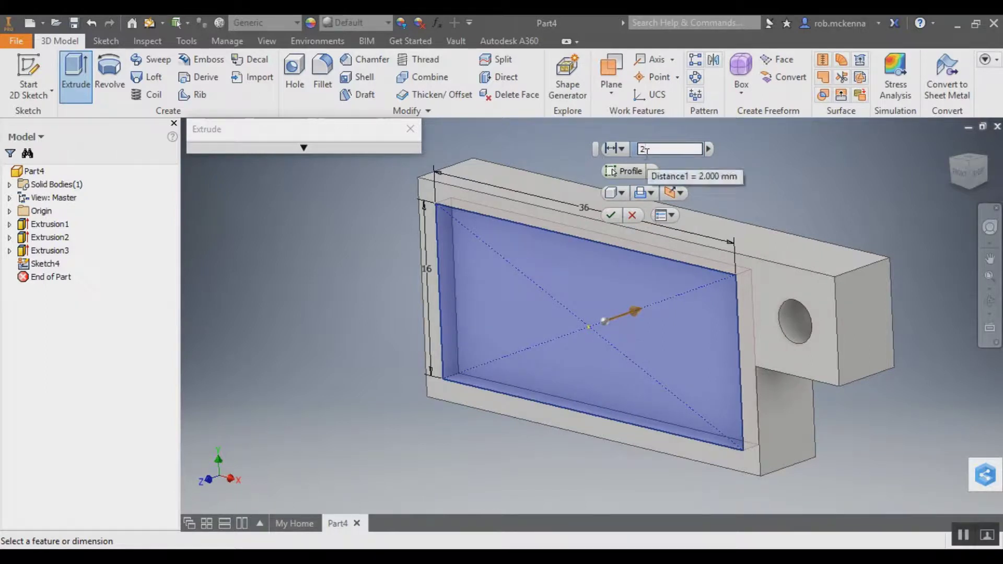
click(610, 215)
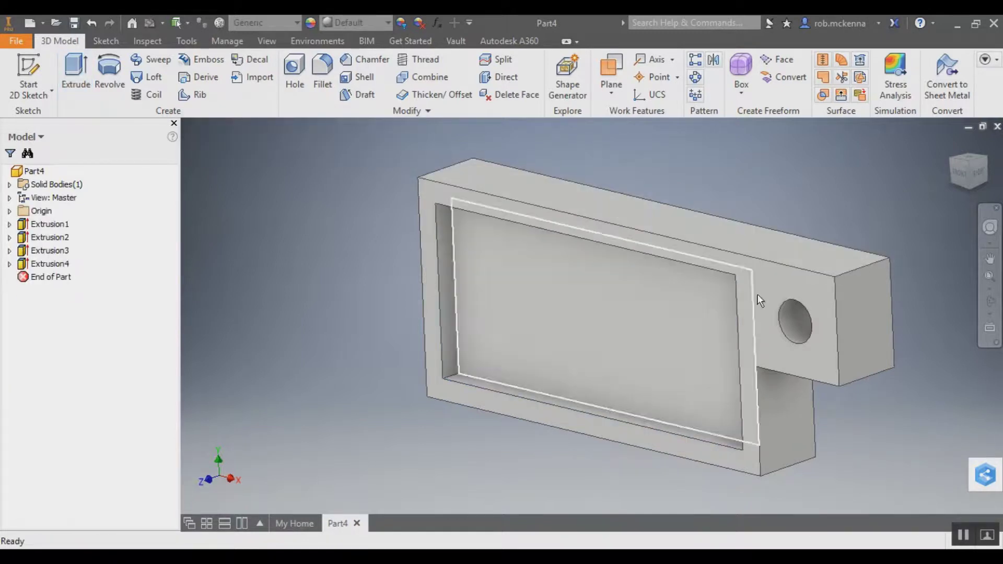
Start a sketch on the pocket floor and draw a text box across most of it containing the surname in capitals.
click(960, 173)
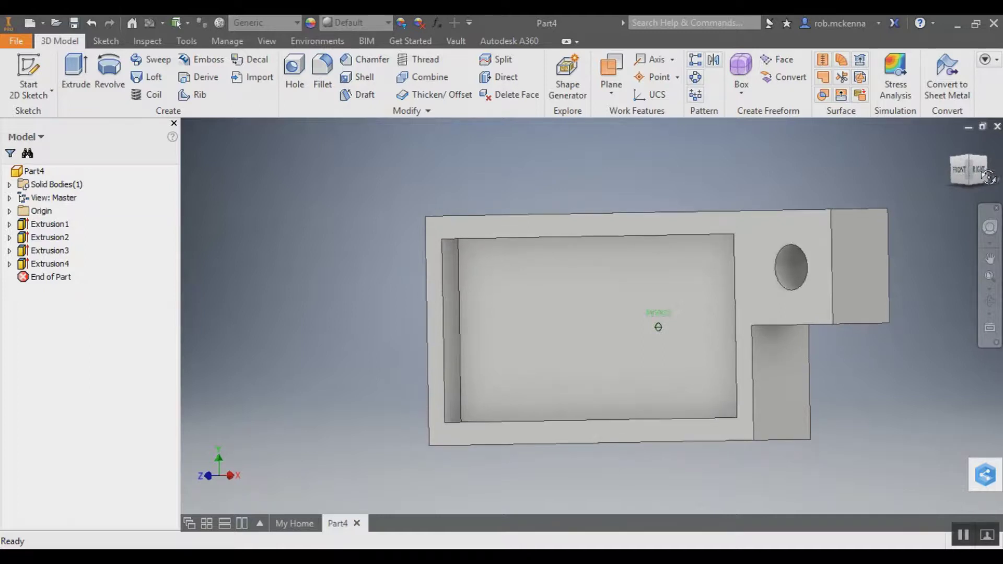
click(958, 170)
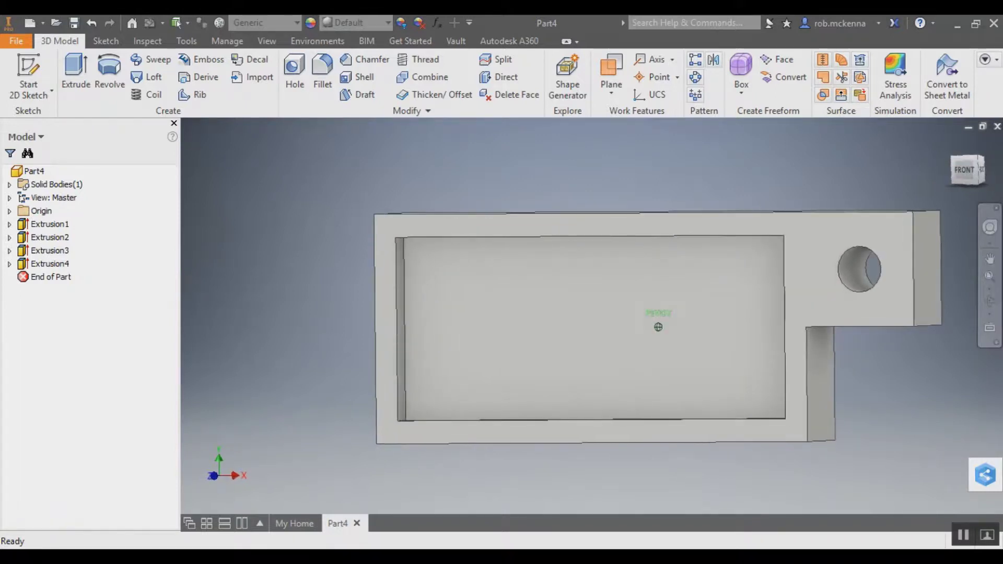
shift+middle_drag(659, 327, 586, 286)
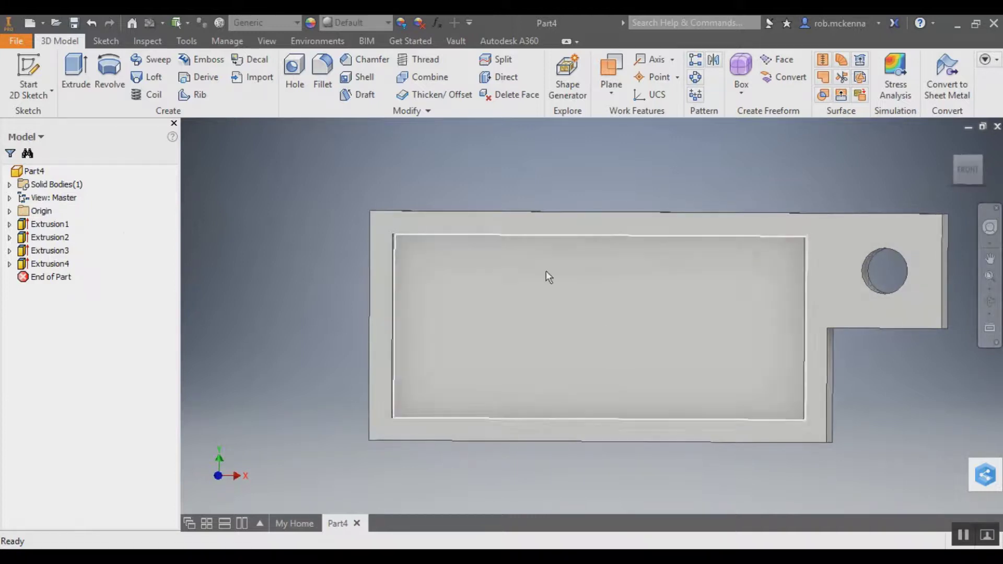
click(27, 69)
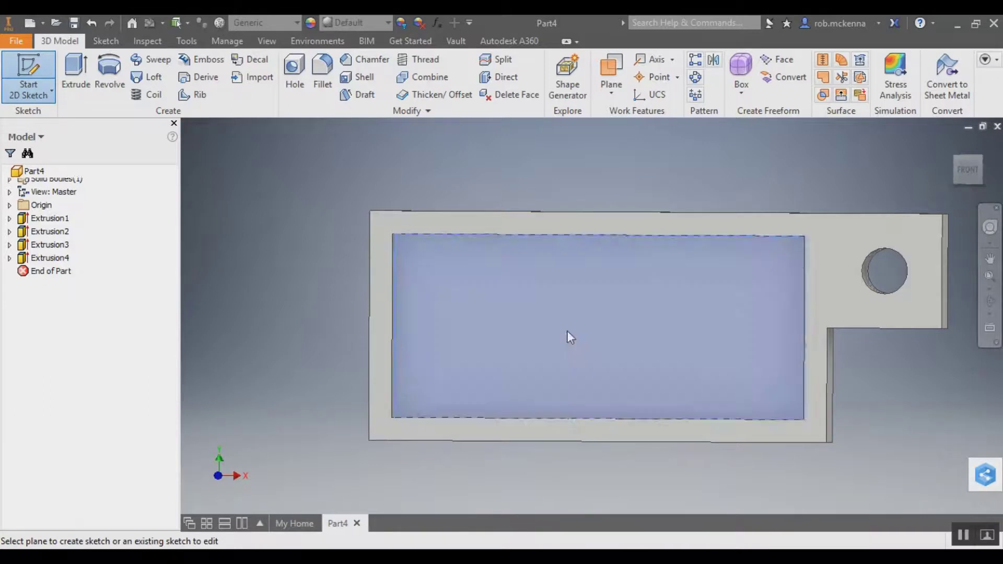
click(567, 332)
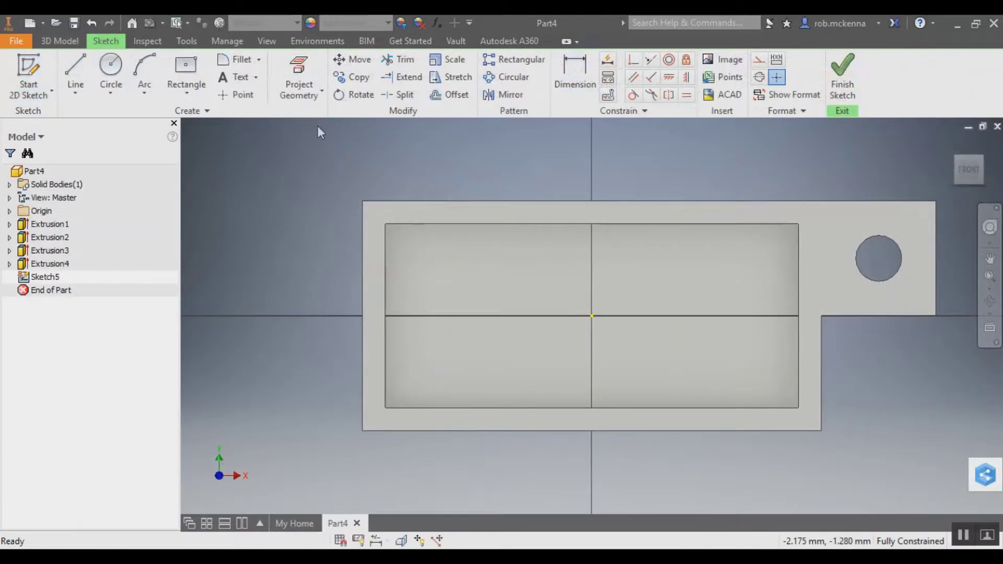
click(236, 78)
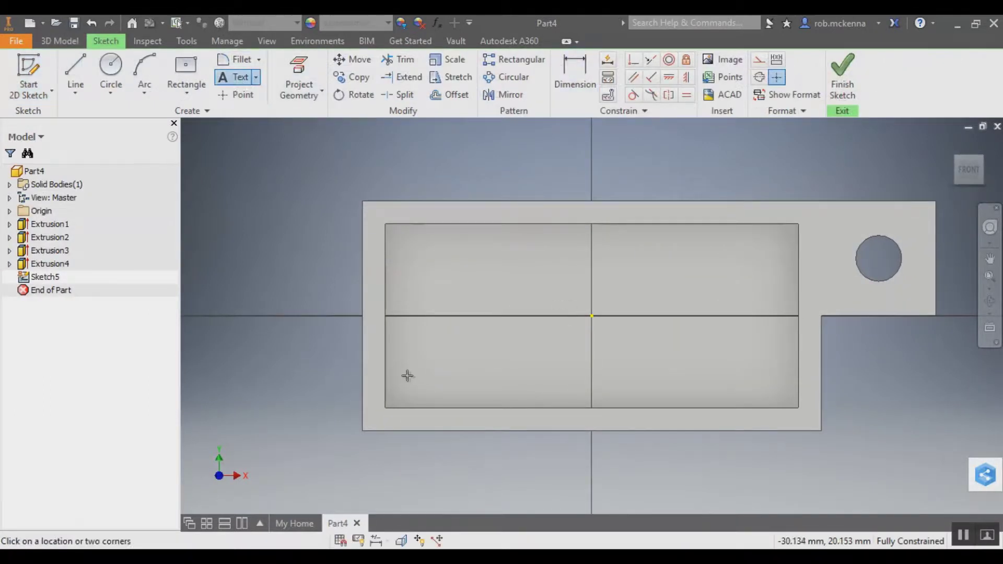
click(405, 253)
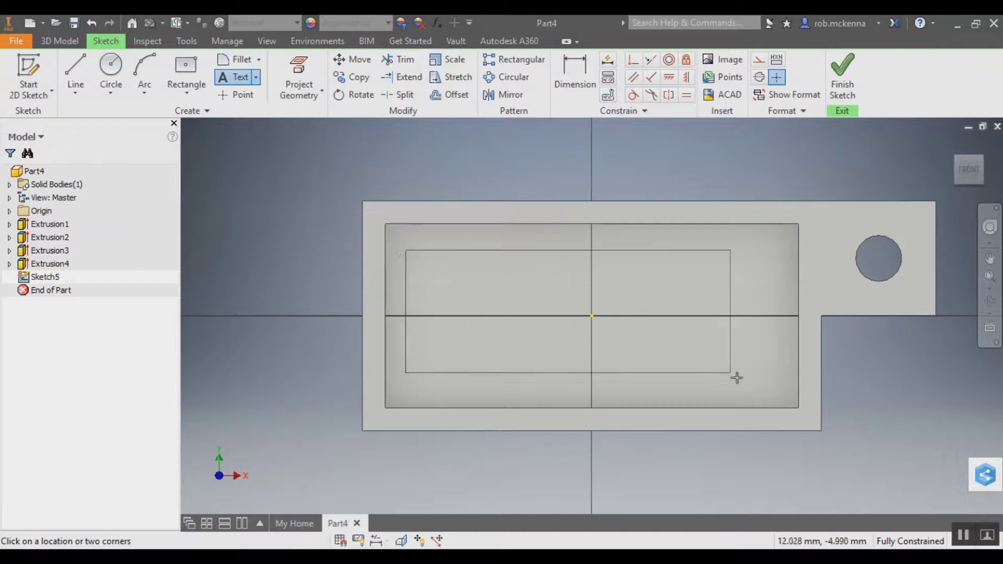
click(778, 380)
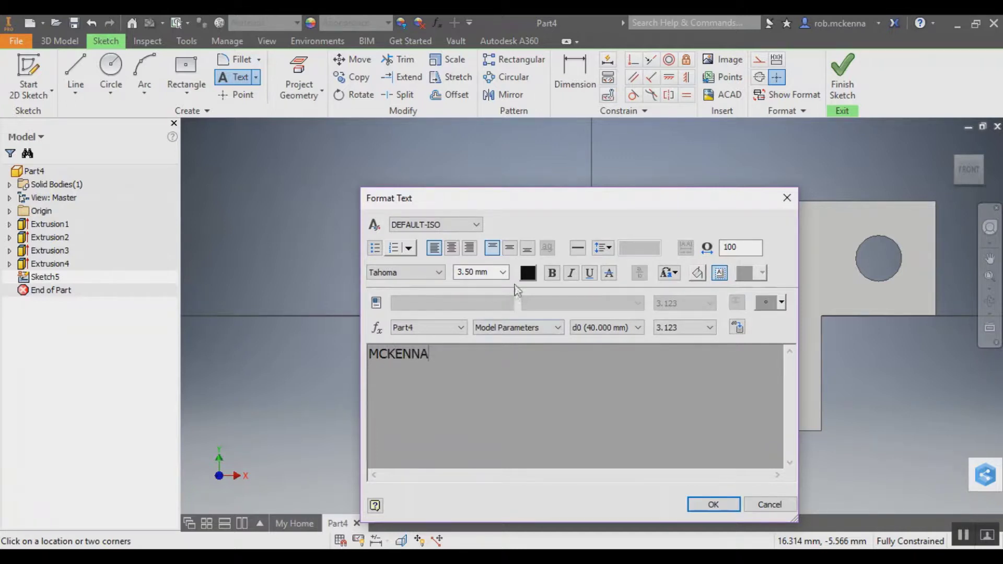
Try to set the surname's text height to 5 mm, keeping the DEFAULT-ISO style and Tahoma font, and place the text.
click(503, 272)
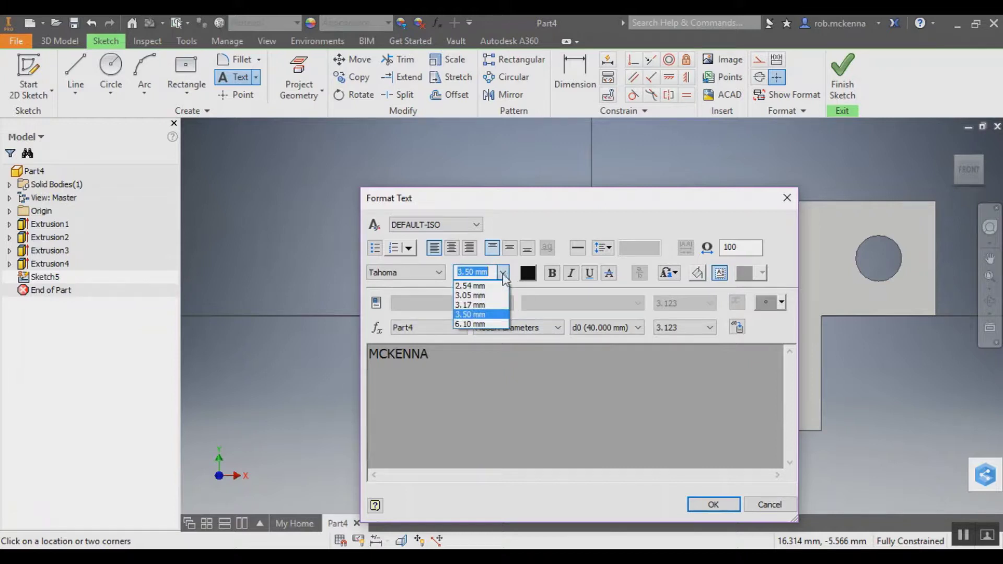
click(477, 271)
text(5)
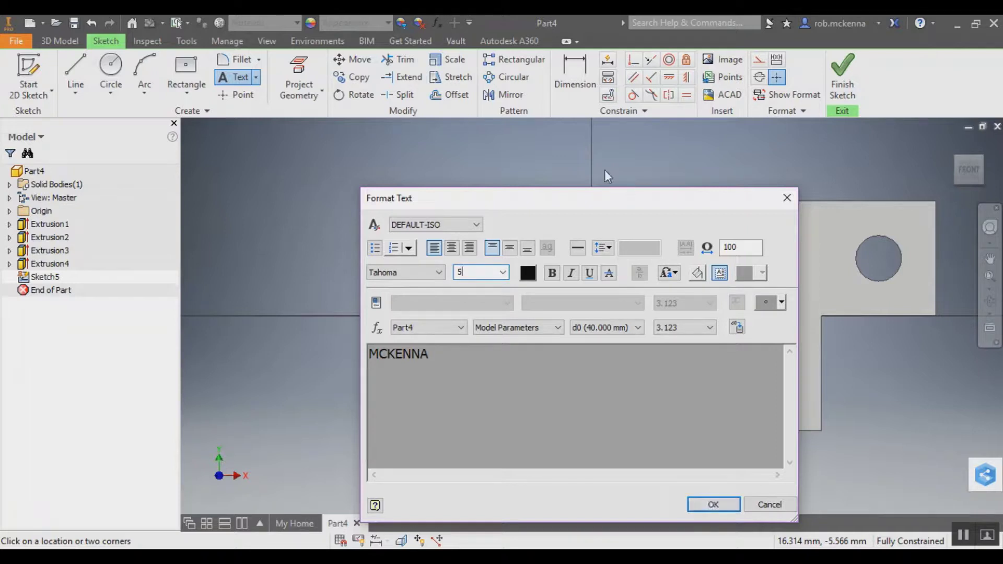
click(477, 224)
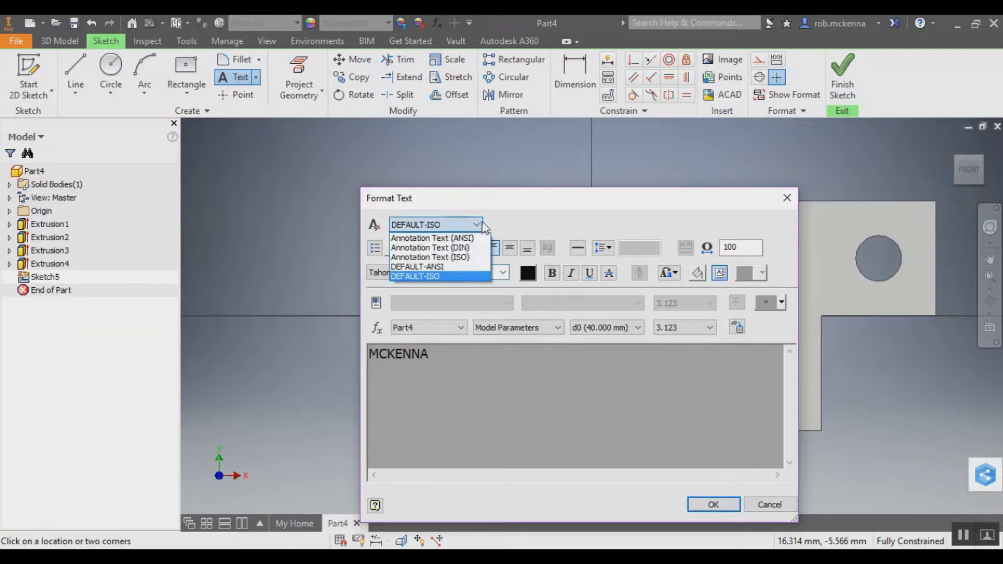
click(538, 205)
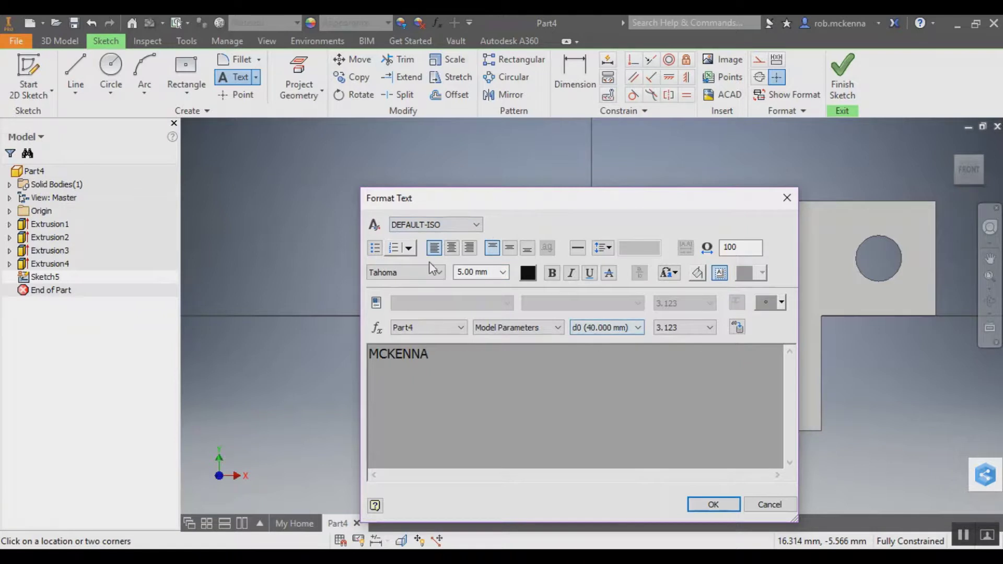
click(441, 273)
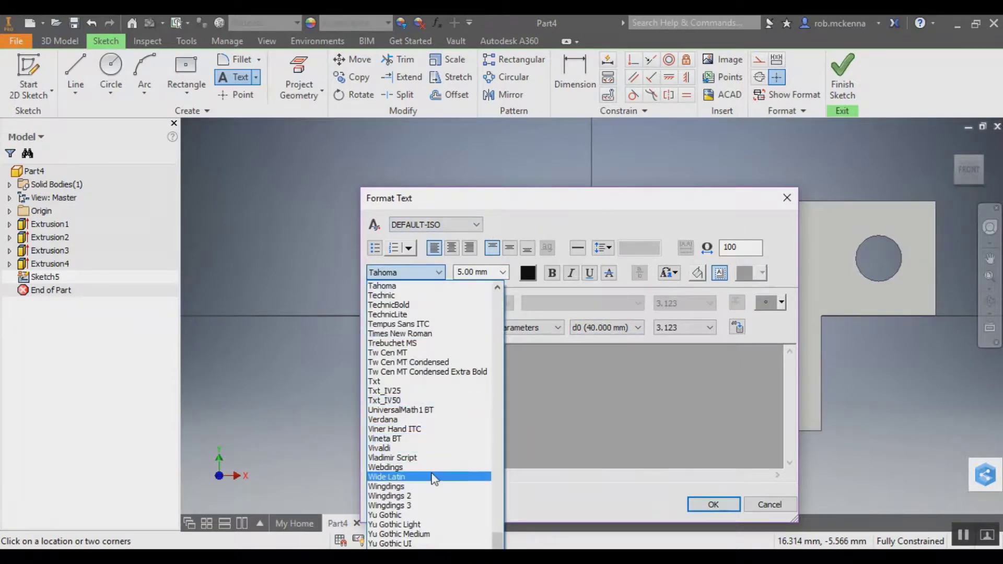
click(541, 202)
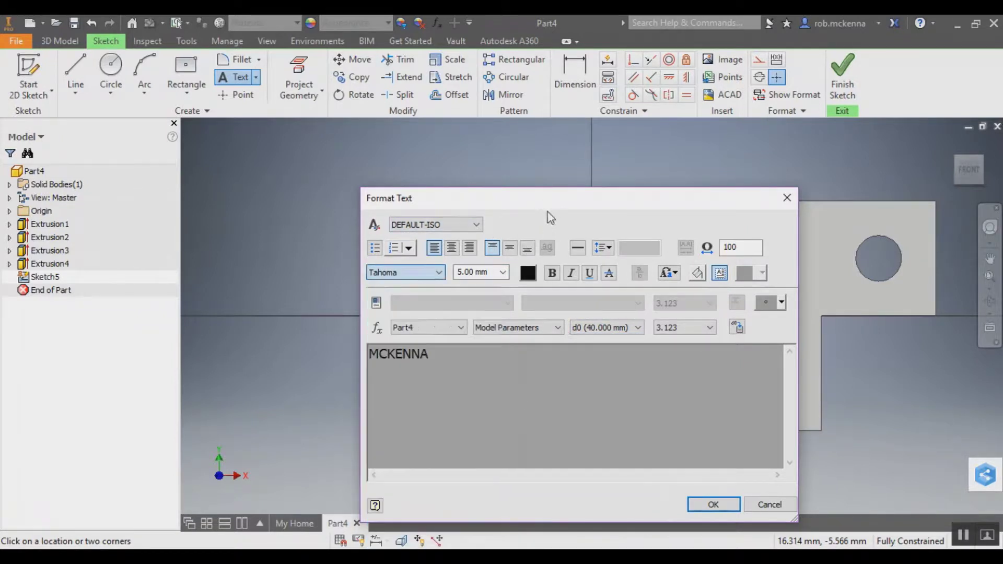
click(713, 505)
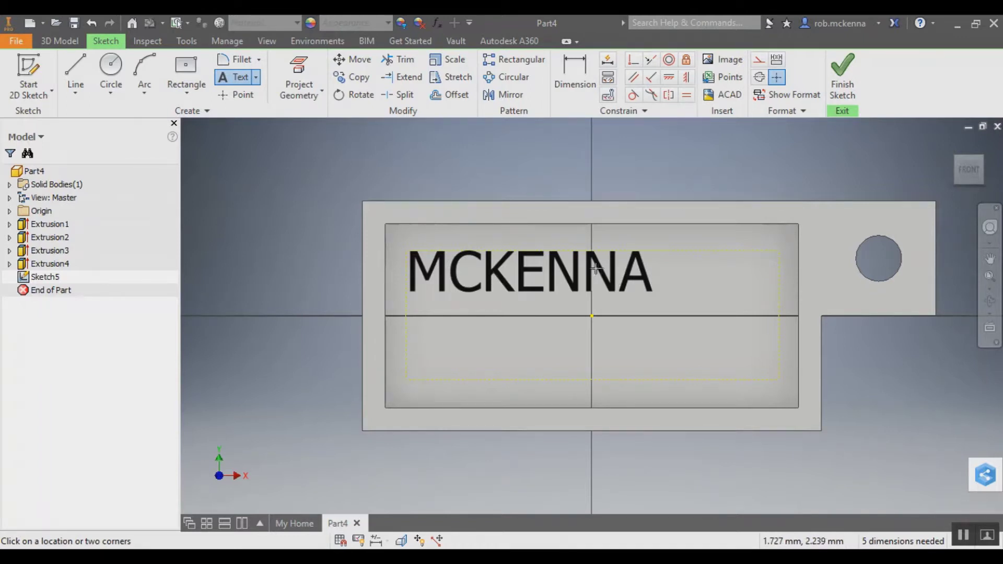
double_click(577, 273)
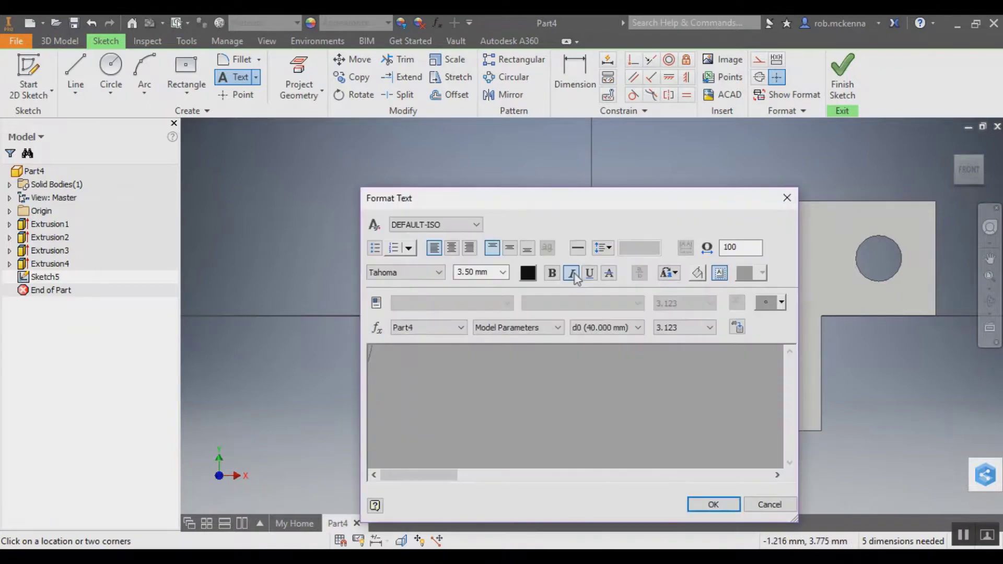
click(770, 505)
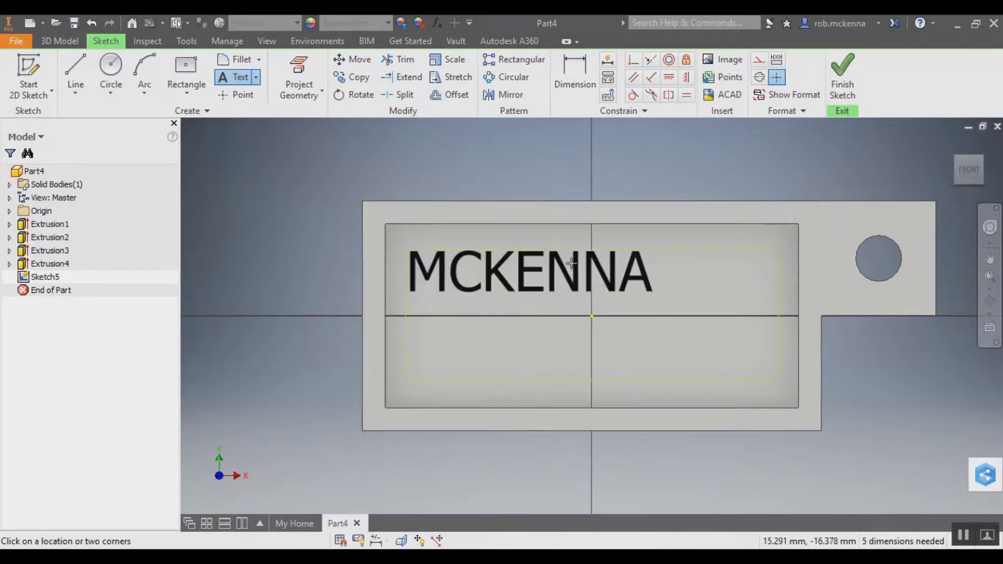
click(458, 254)
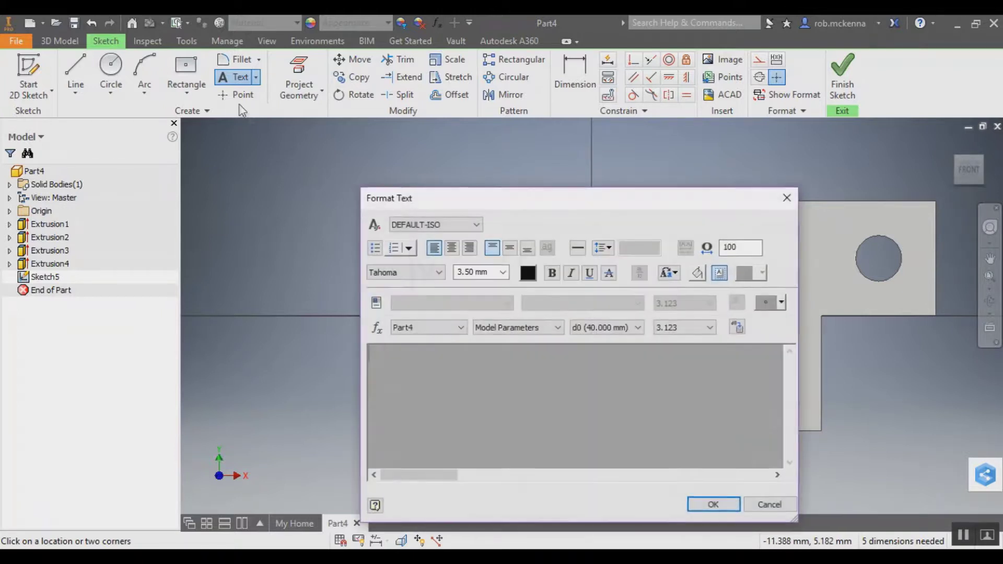
click(757, 506)
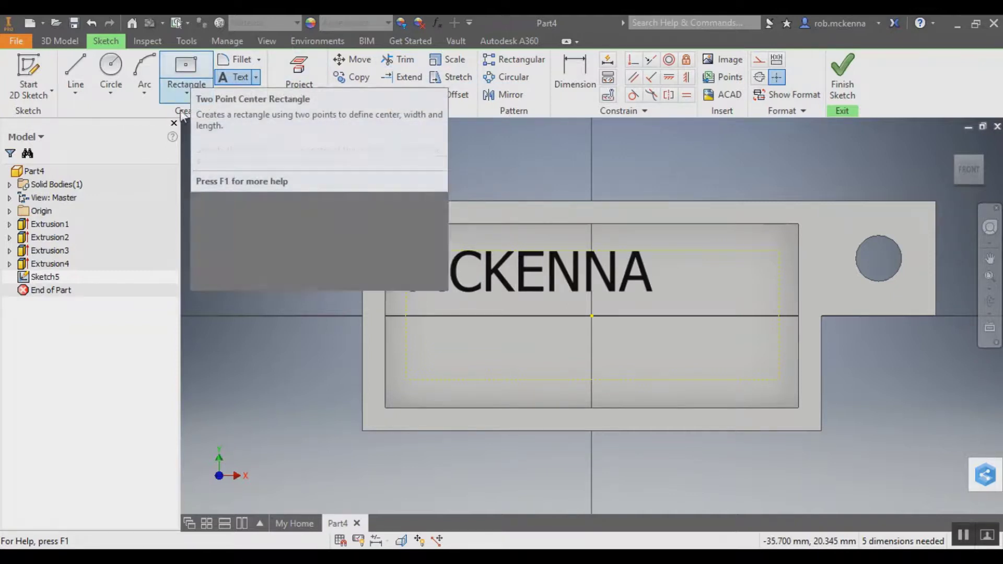
click(188, 80)
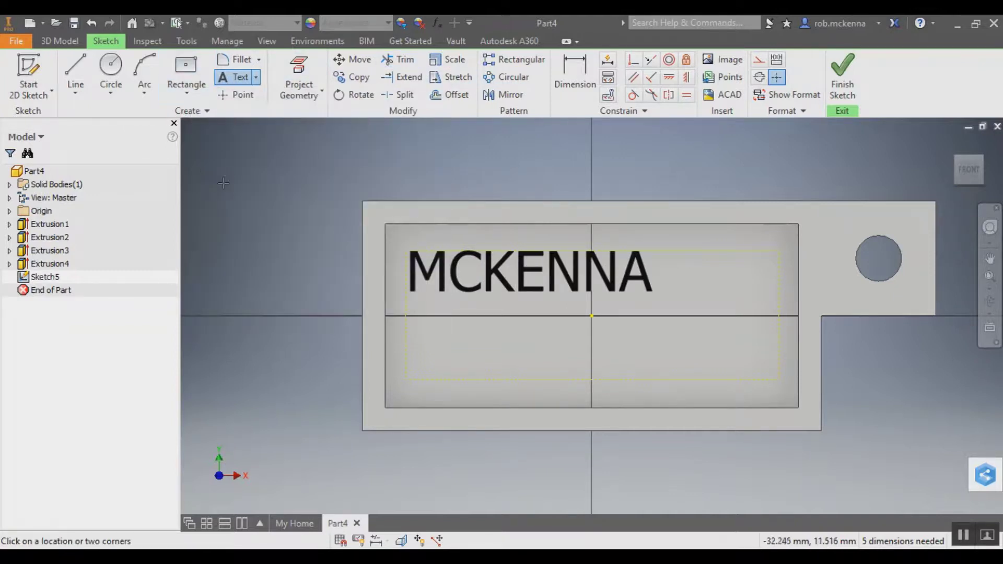
double_click(413, 258)
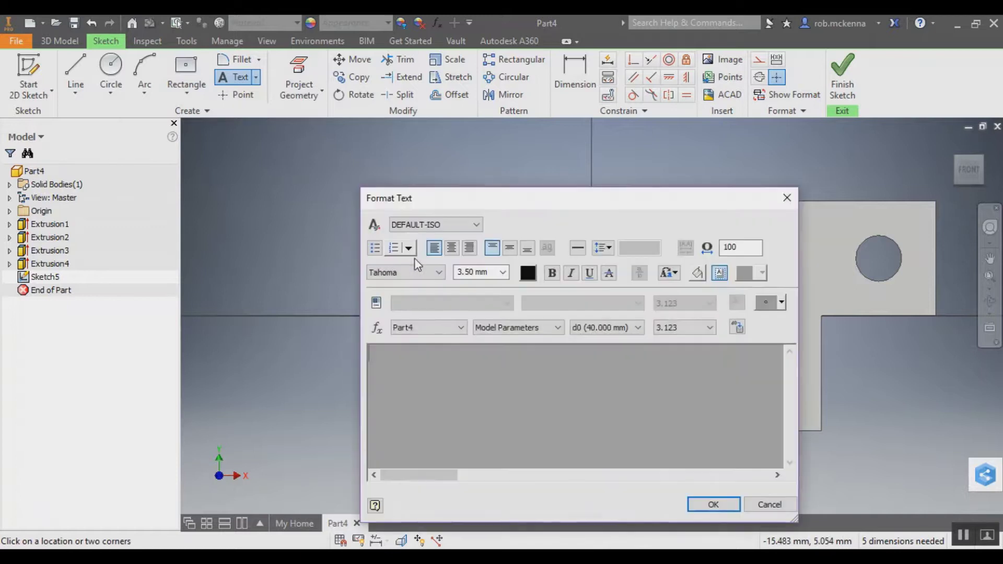
click(768, 504)
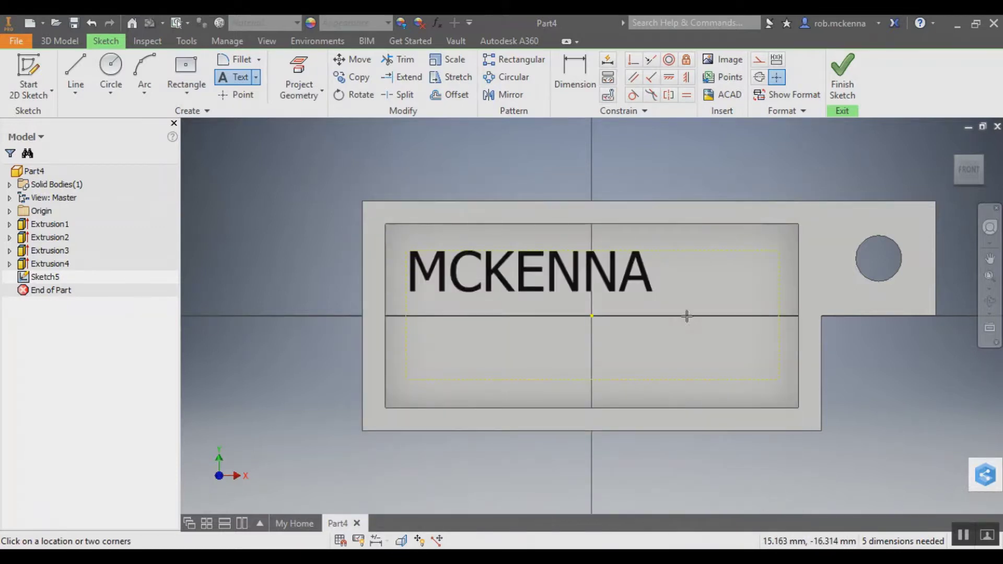
Leave the Text tool and set the text height of the whole existing surname to 5 mm.
right_click(630, 277)
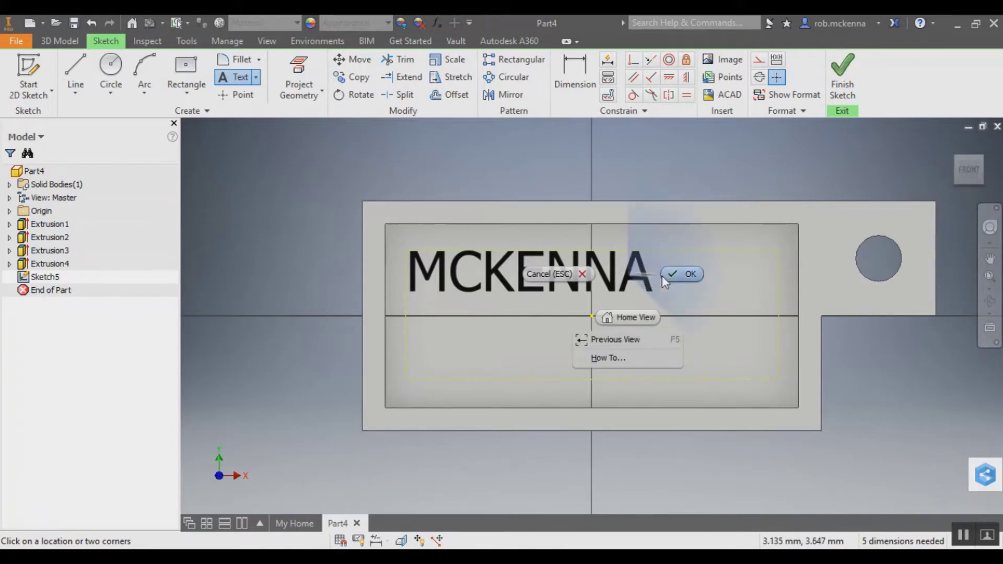
click(678, 274)
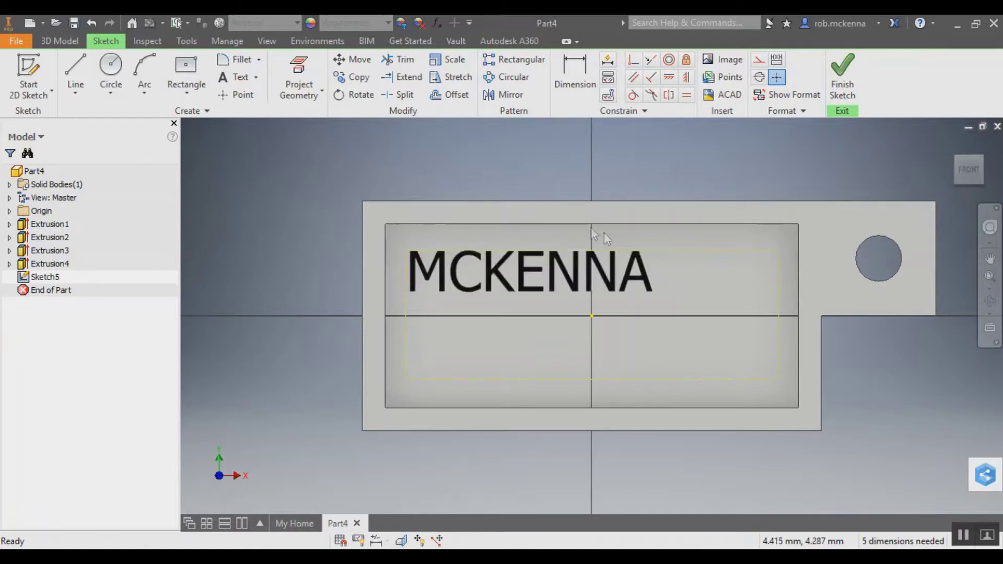
double_click(563, 264)
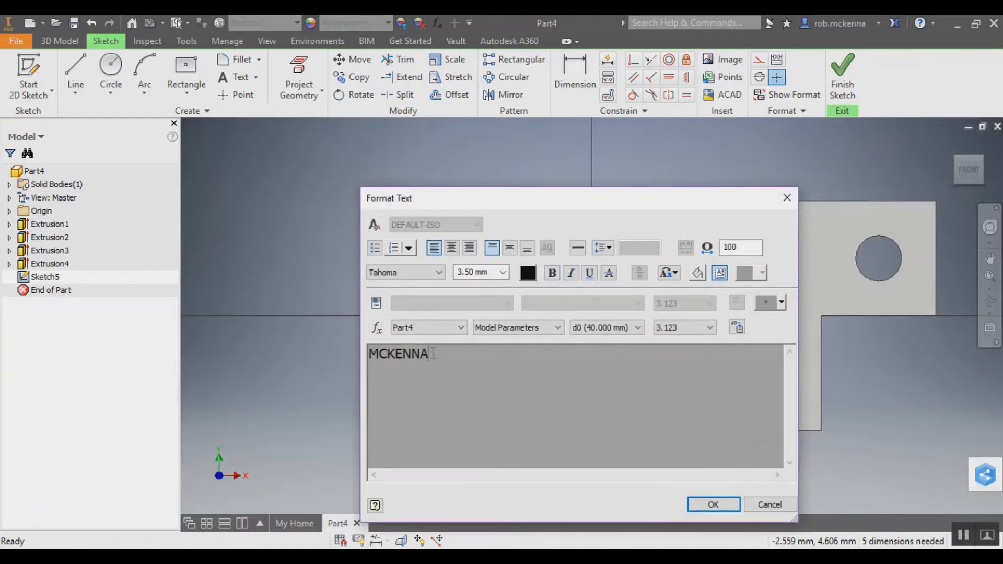
drag(433, 354, 362, 349)
click(503, 273)
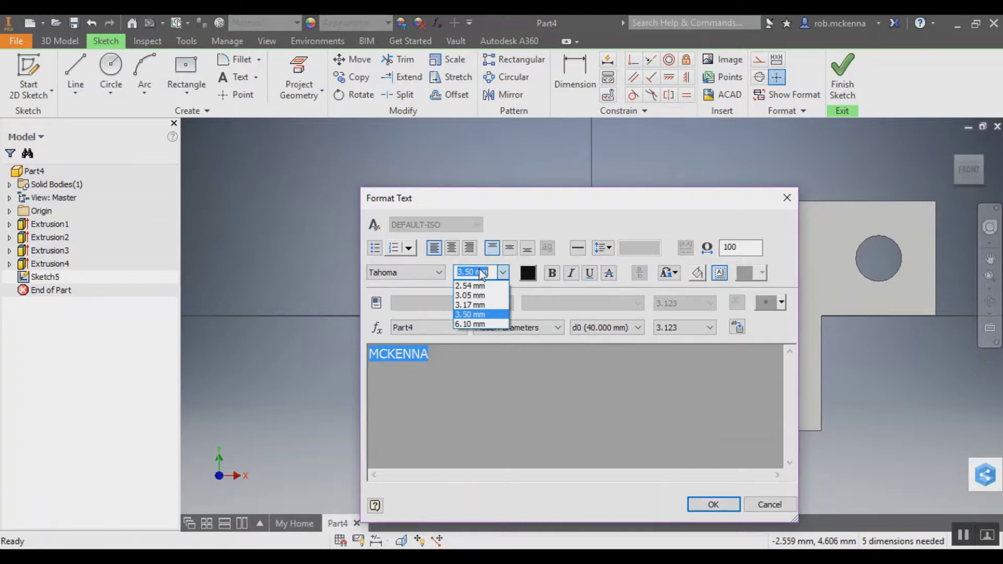
text(5)
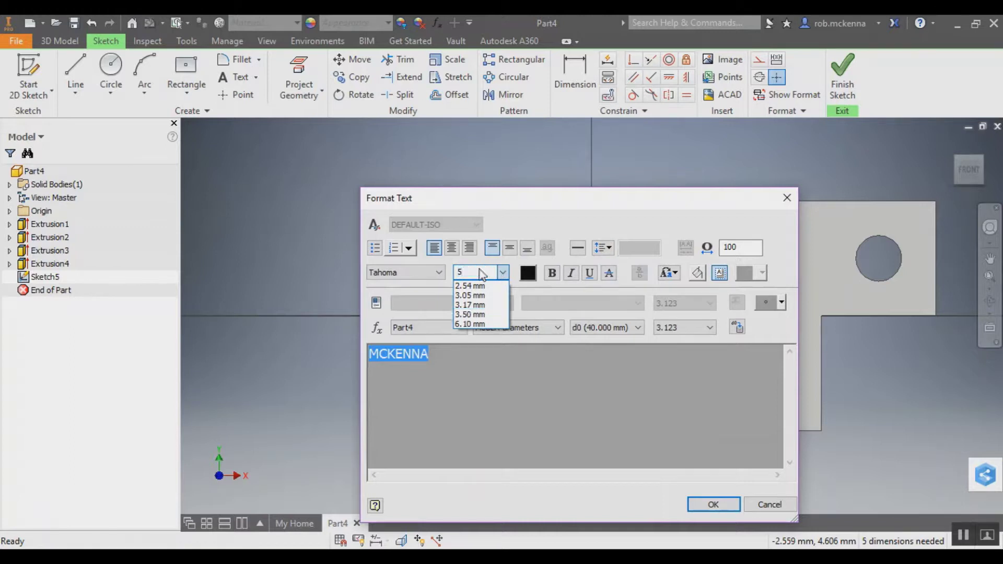
click(719, 507)
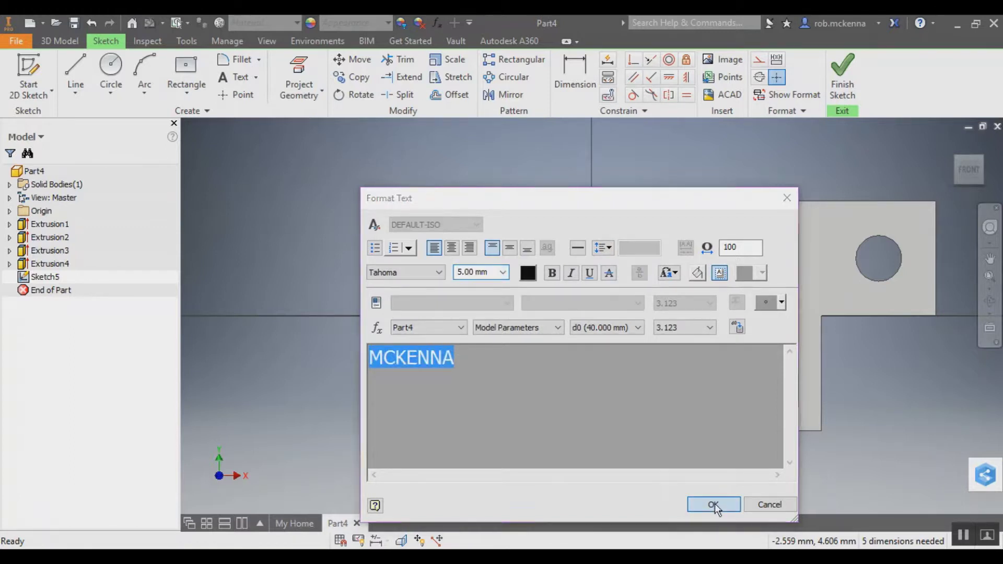
Accept the text formatting, move the surname down to about mid-height in the pocket and finish the sketch.
click(713, 504)
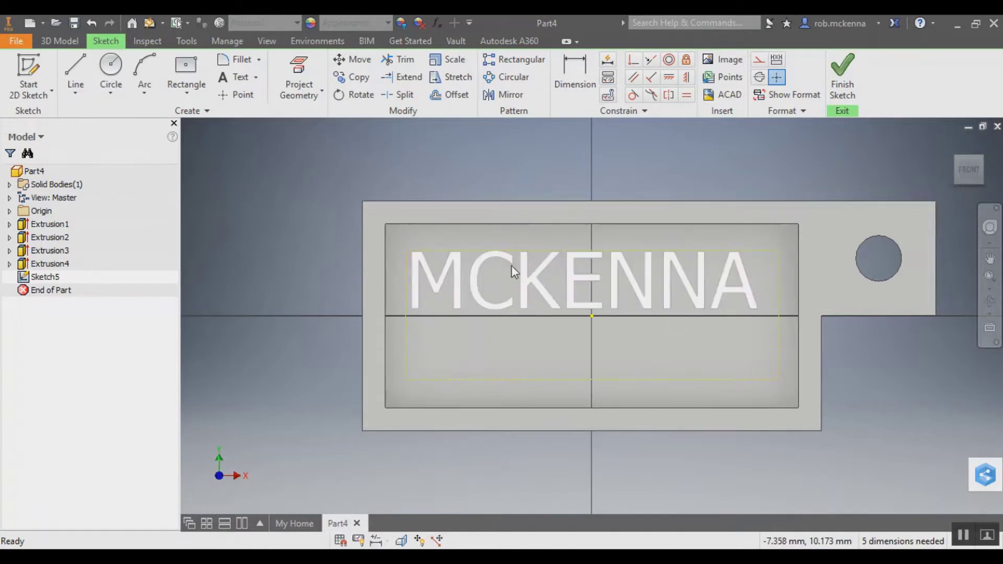
drag(524, 278, 526, 315)
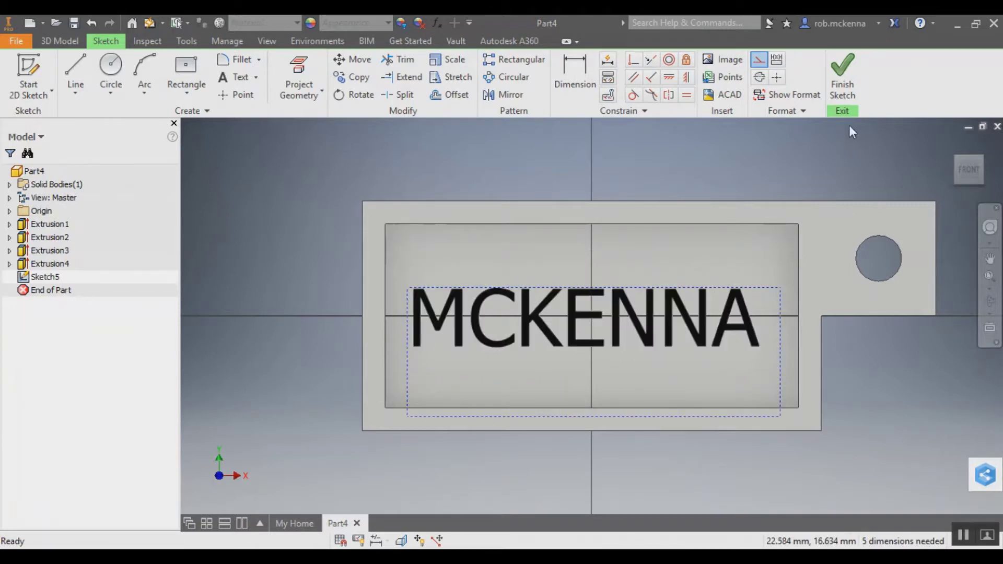
click(842, 72)
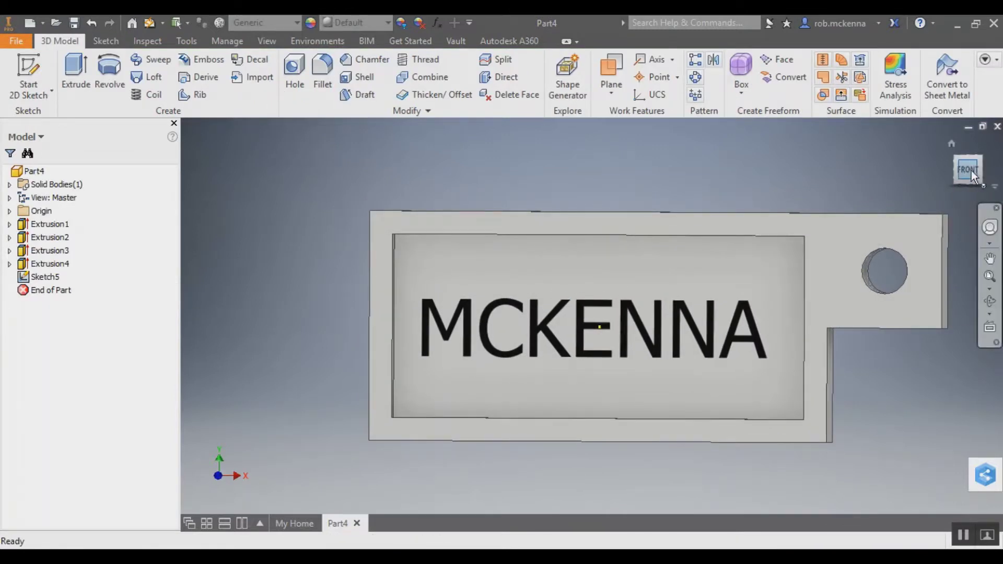
Extrude the surname text as a 2 mm deep cut into the pocket floor, using Direction 2.
shift+middle_drag(653, 324, 658, 327)
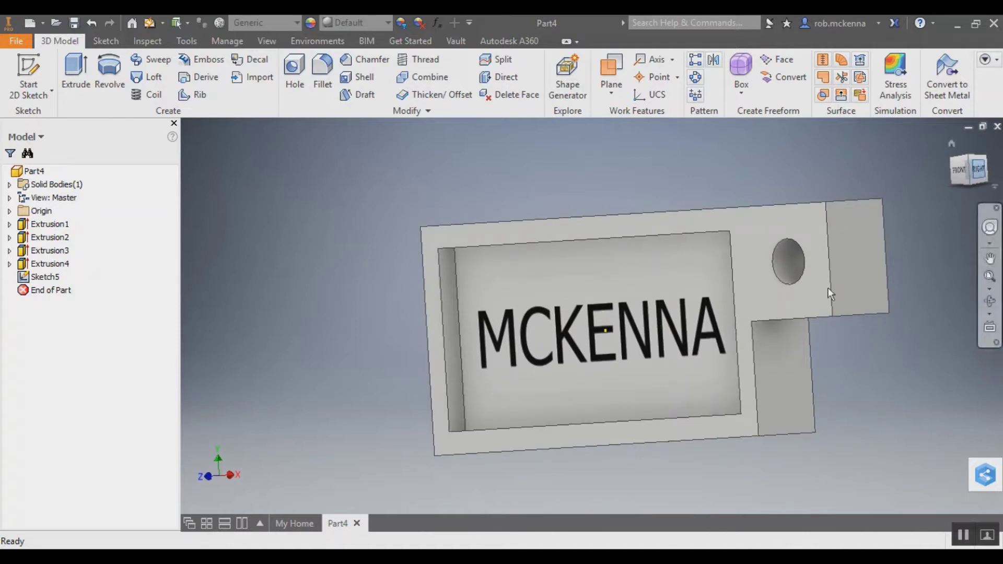
click(561, 339)
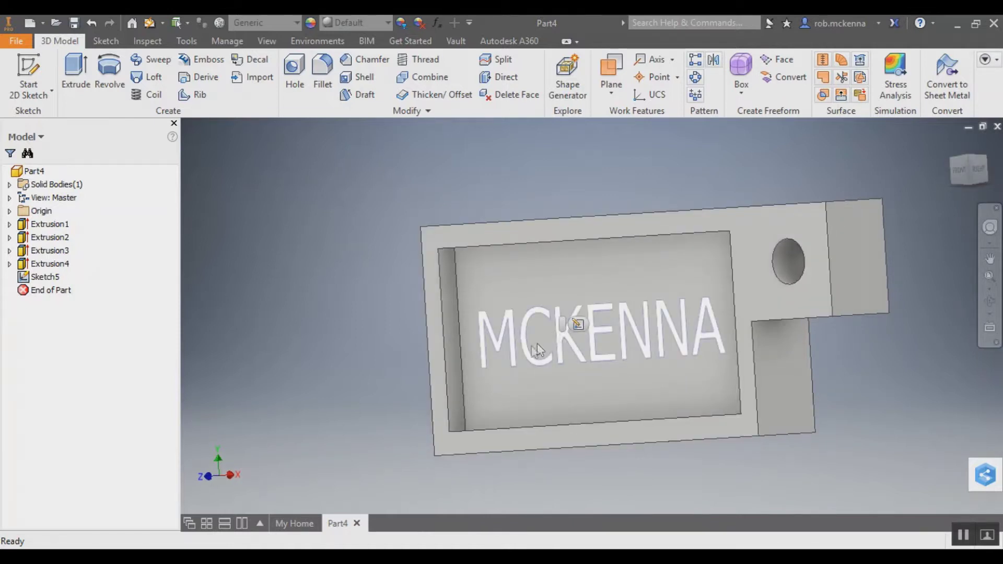
click(77, 69)
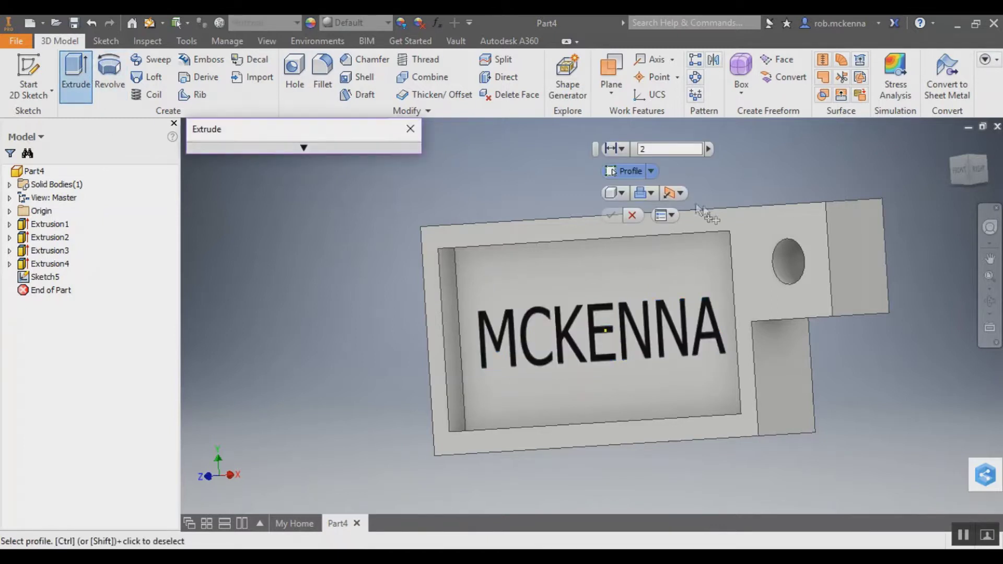
click(681, 193)
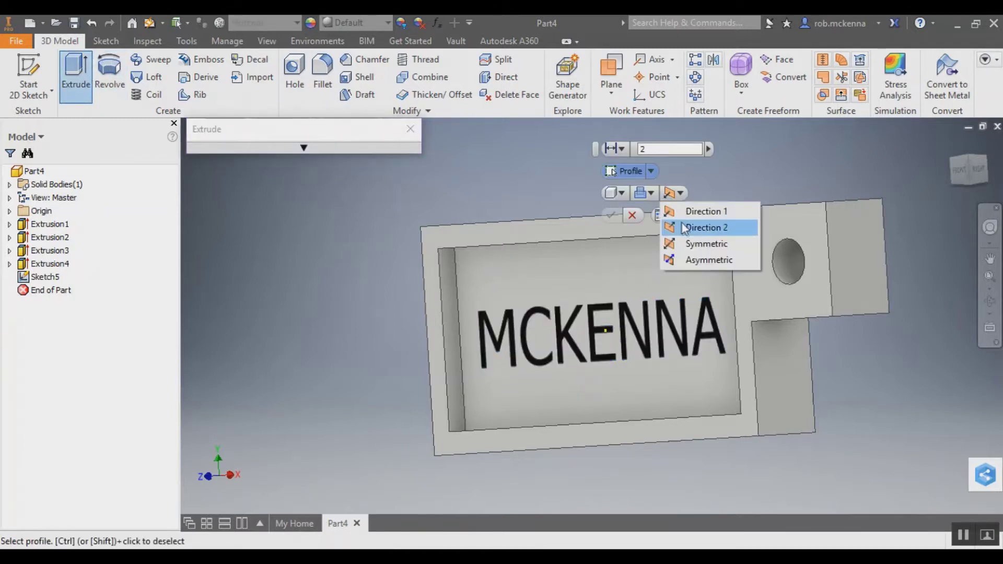
click(705, 227)
click(650, 194)
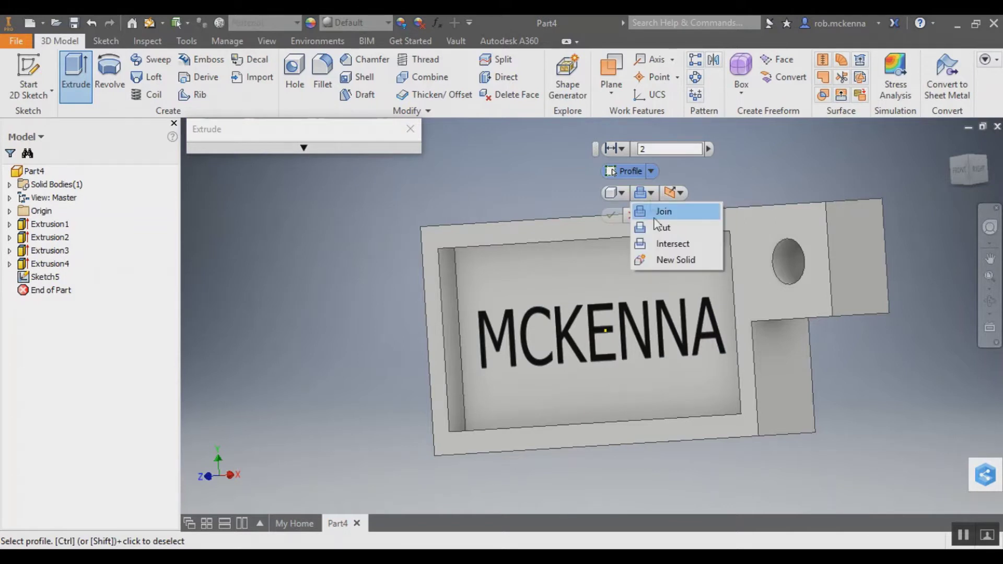
click(661, 229)
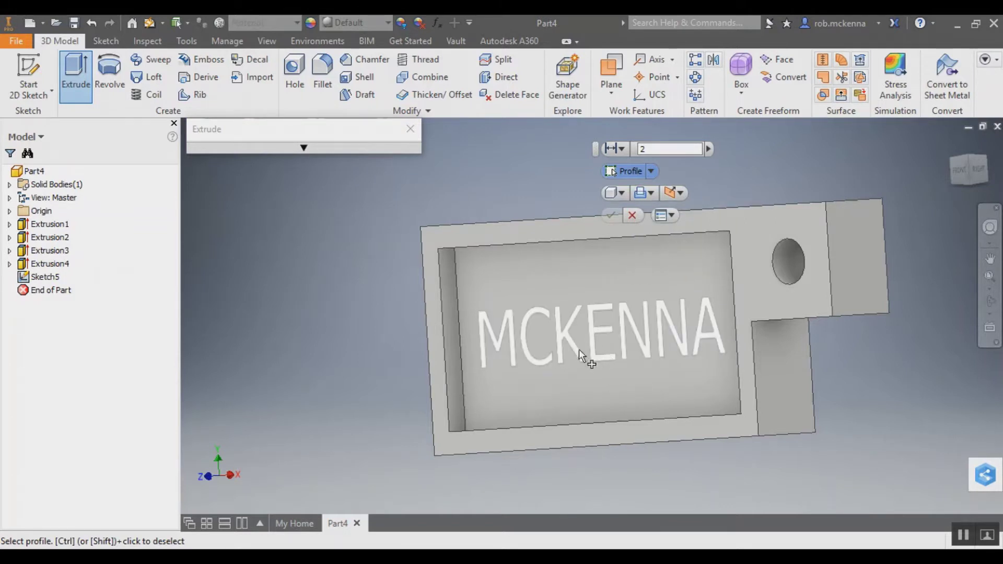
click(303, 150)
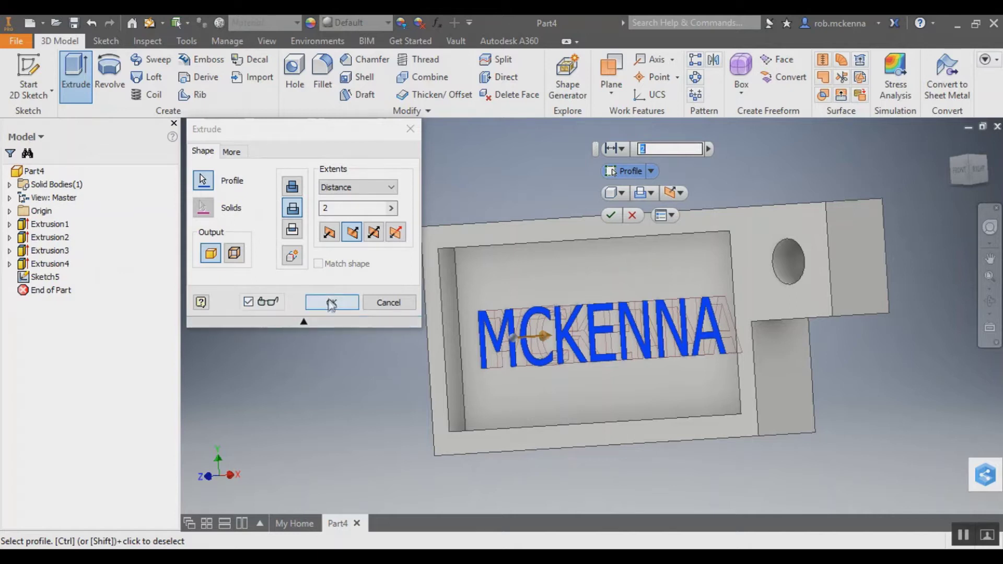
click(610, 214)
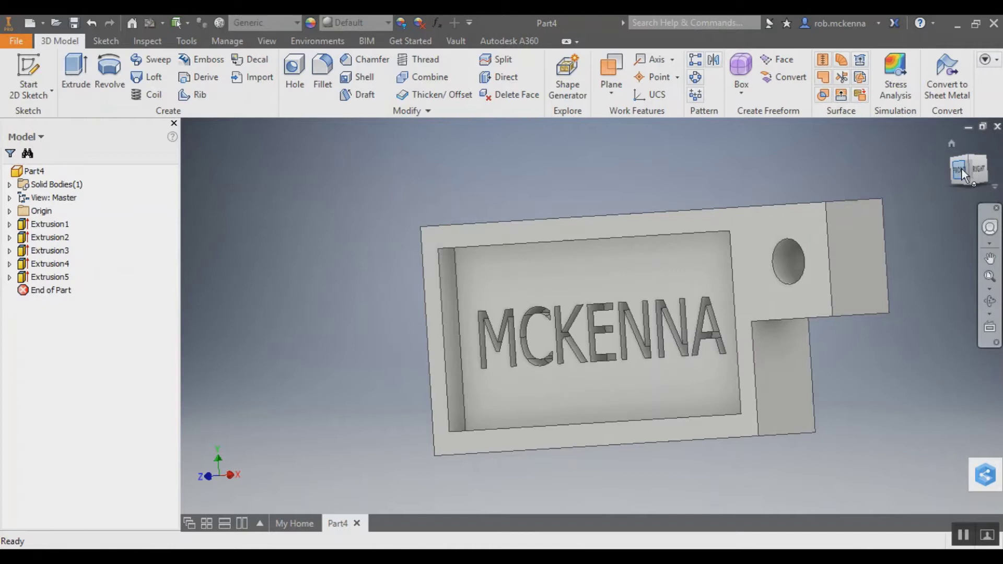
Fillet the upper outer corner edge of the holed extension with a 2 mm radius.
click(958, 171)
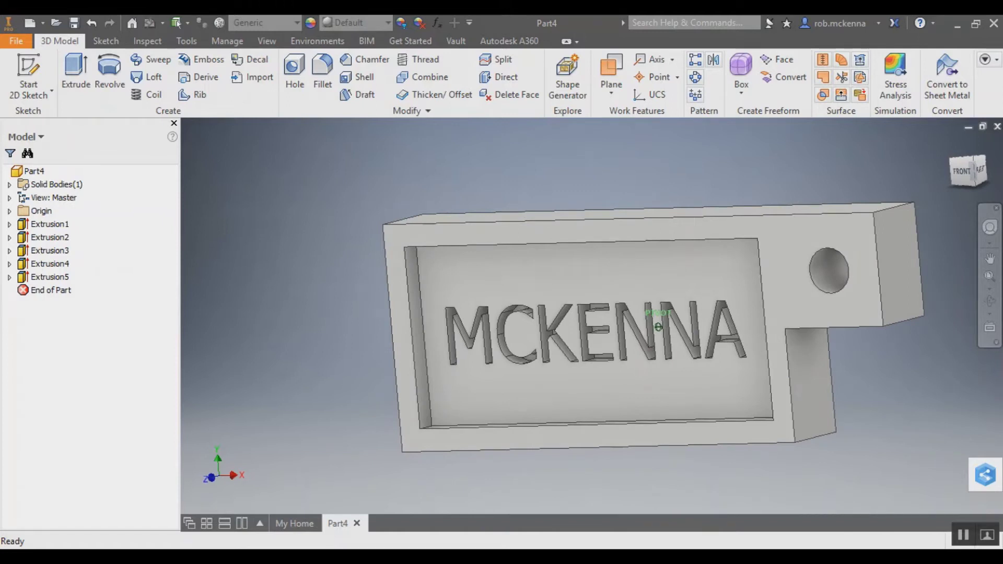
shift+middle_drag(658, 327, 658, 327)
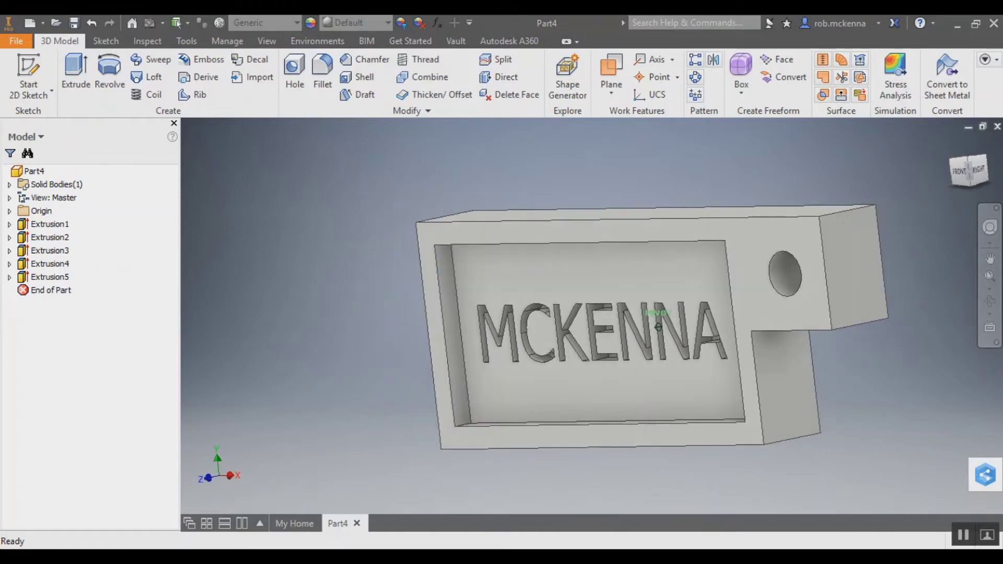
click(848, 212)
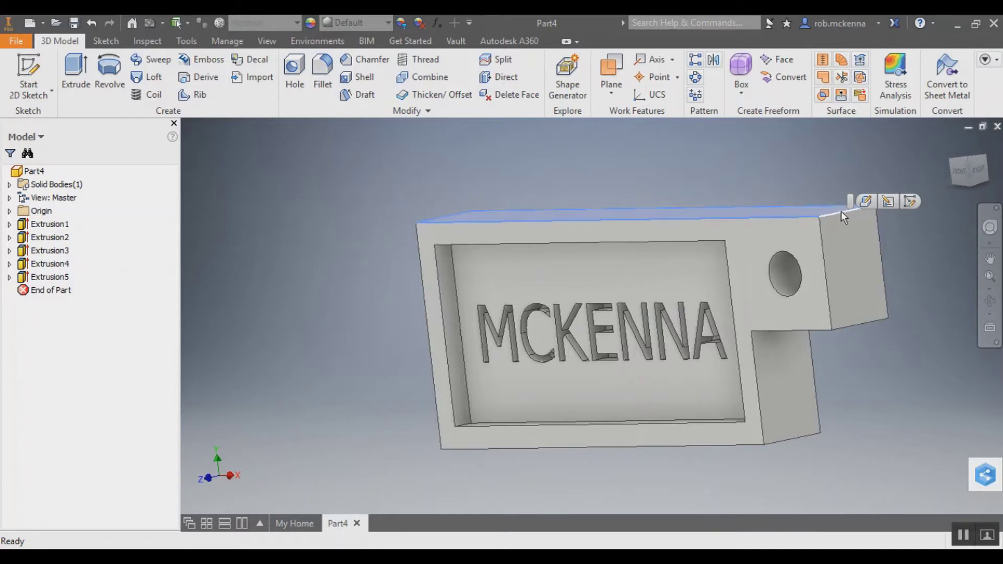
click(841, 212)
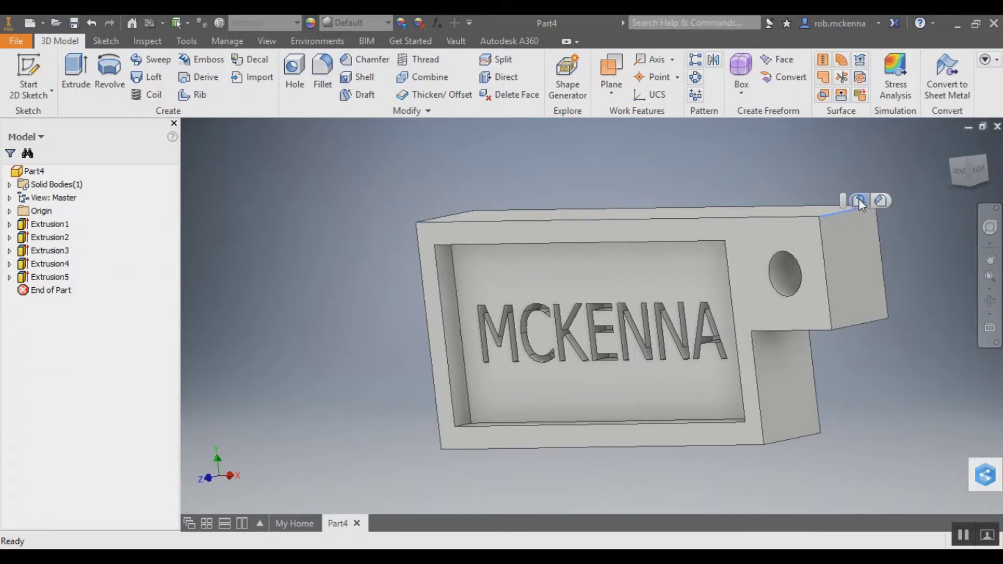
key(f)
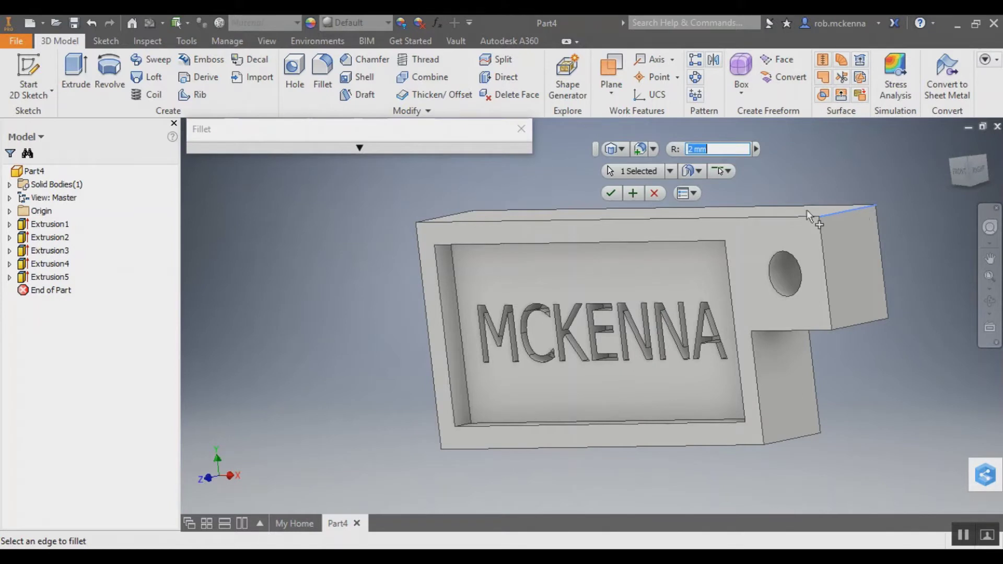
click(610, 193)
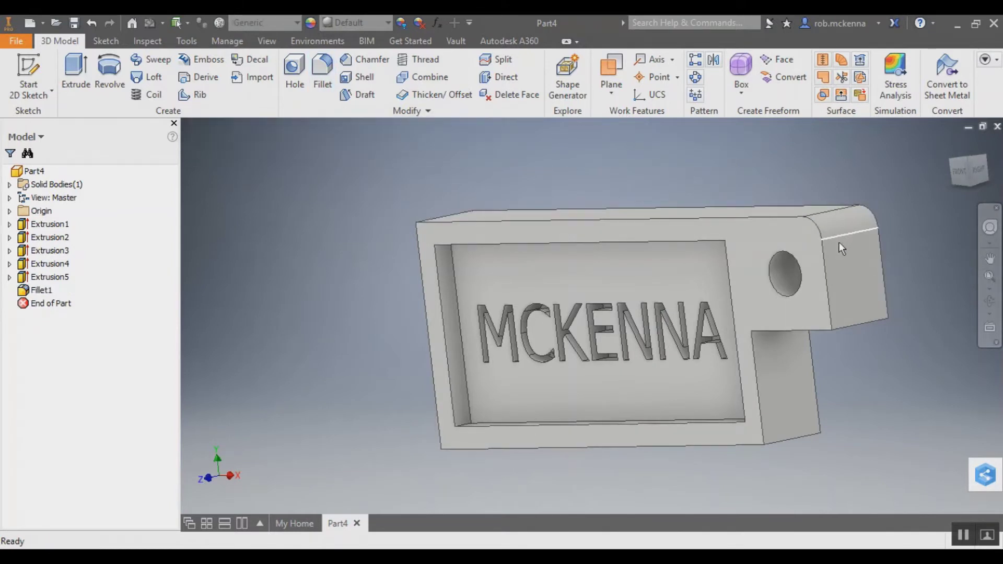
Fillet the lower outer corner edge of the holed extension to match its rounded upper corner.
click(857, 329)
click(875, 315)
click(608, 193)
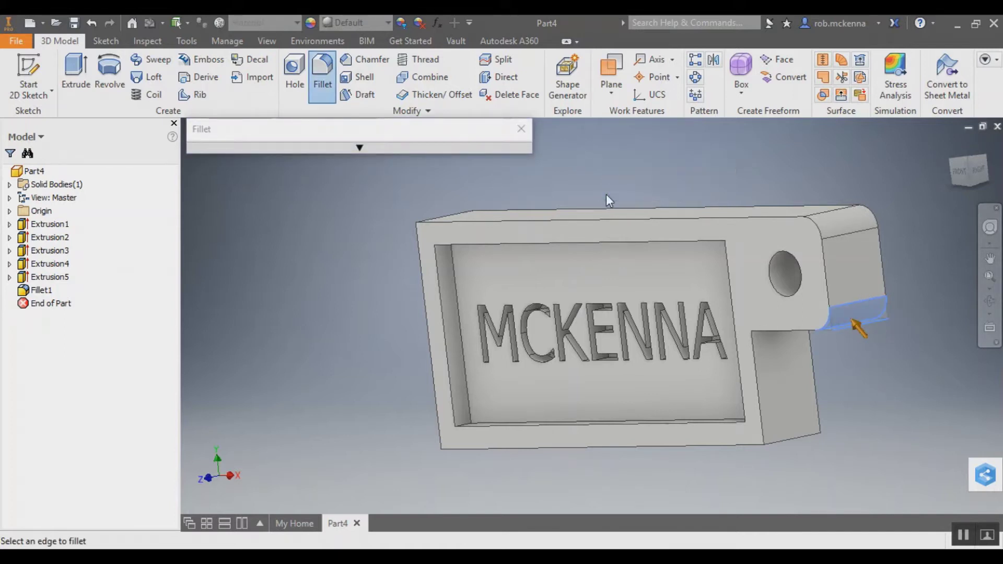
click(958, 172)
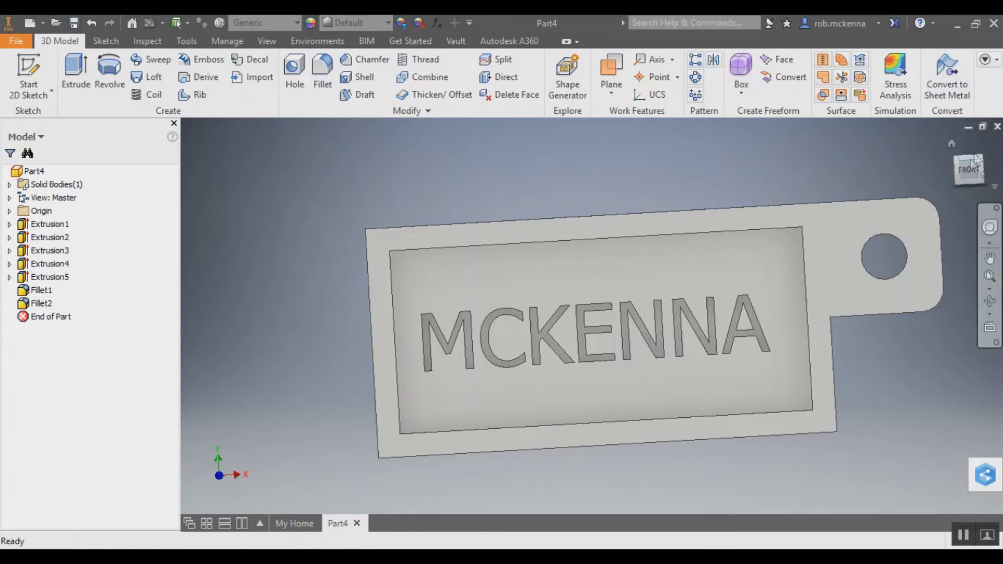
mouse_move(658, 327)
shift+middle_down()
mouse_move(559, 335)
mouse_move(523, 292)
mouse_move(648, 326)
mouse_move(629, 324)
shift+middle_up()
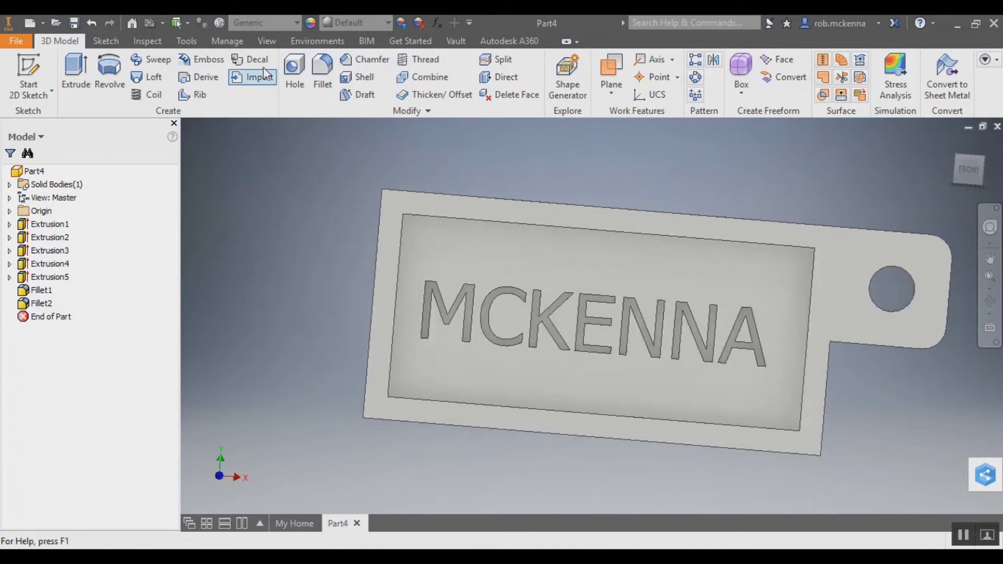
Save the part as Part4.ipt in the Inventor folder under Documents.
click(16, 41)
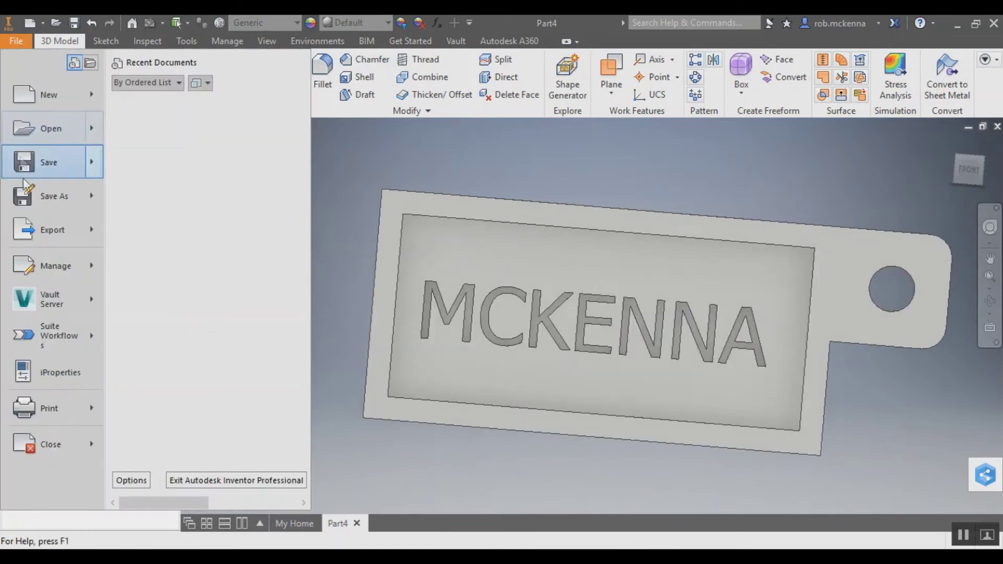
mouse_move(82, 192)
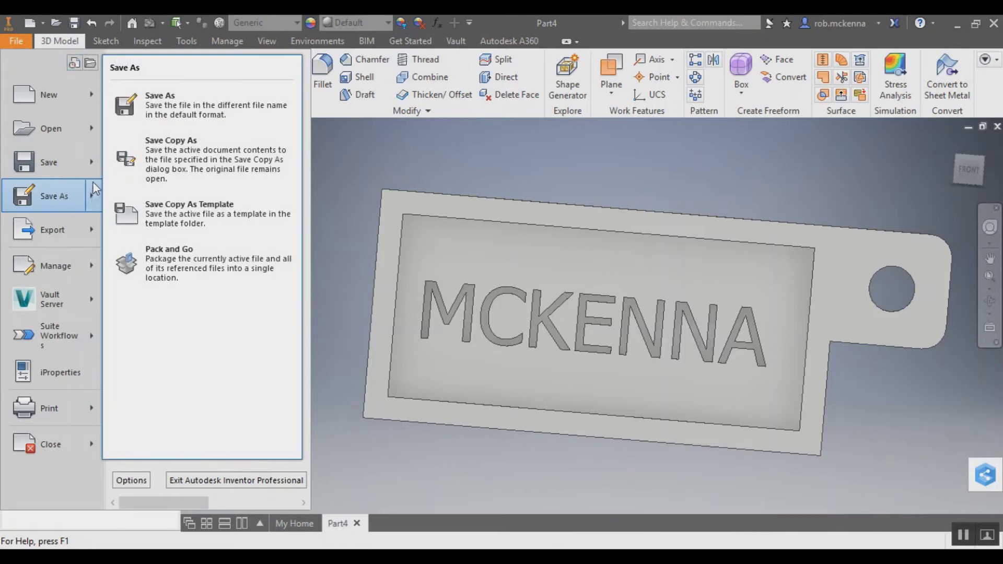
click(177, 102)
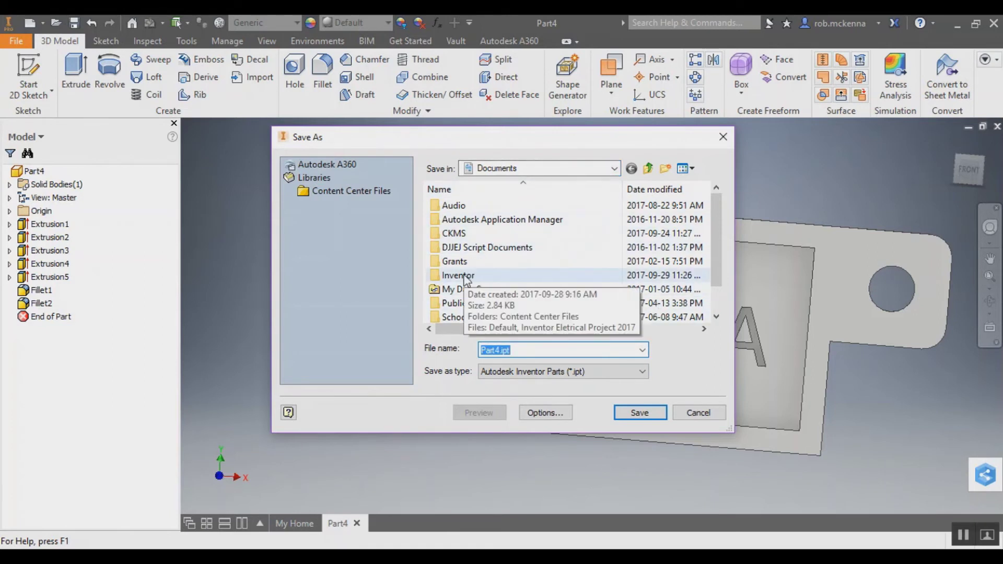
double_click(464, 275)
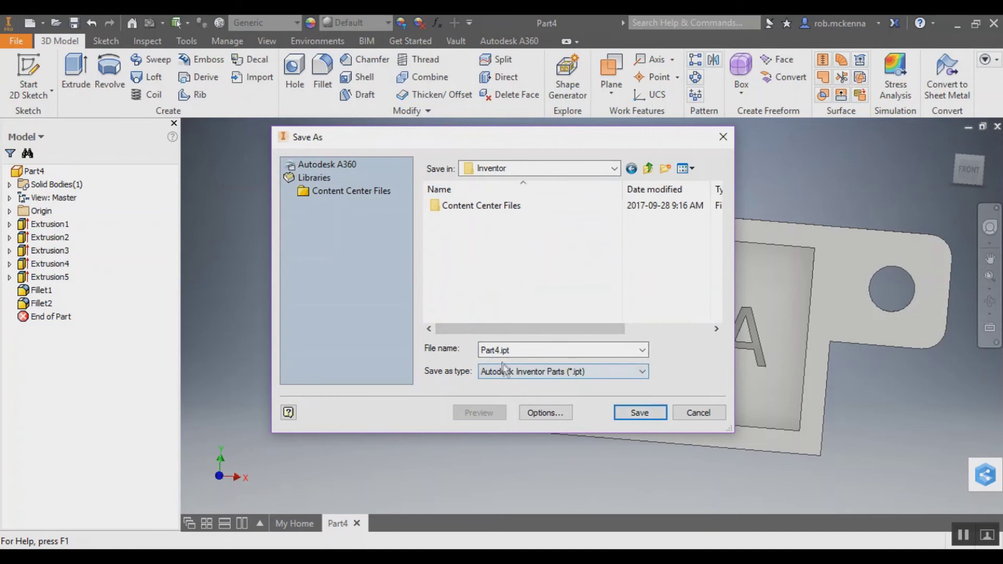
click(636, 416)
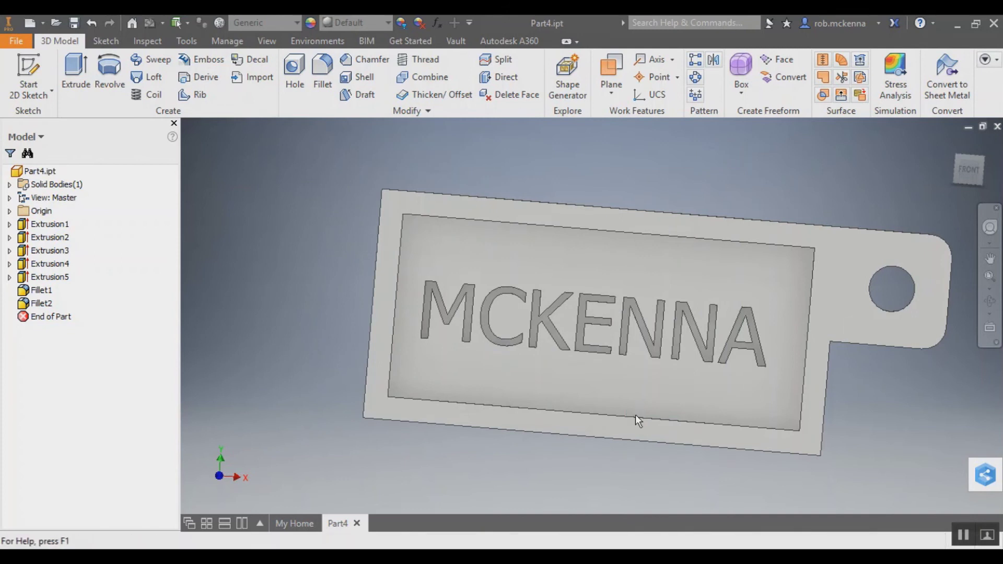
key(F6)
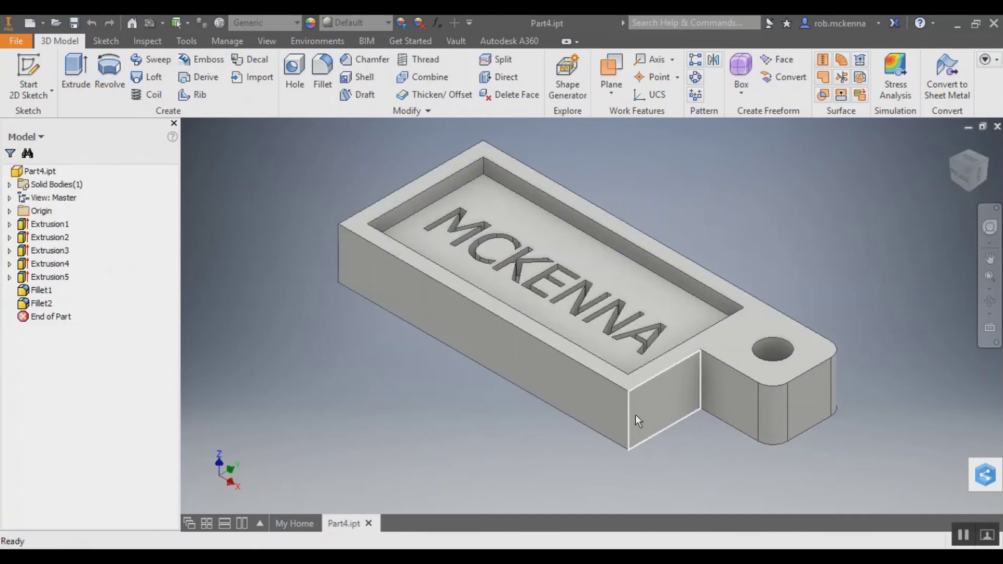